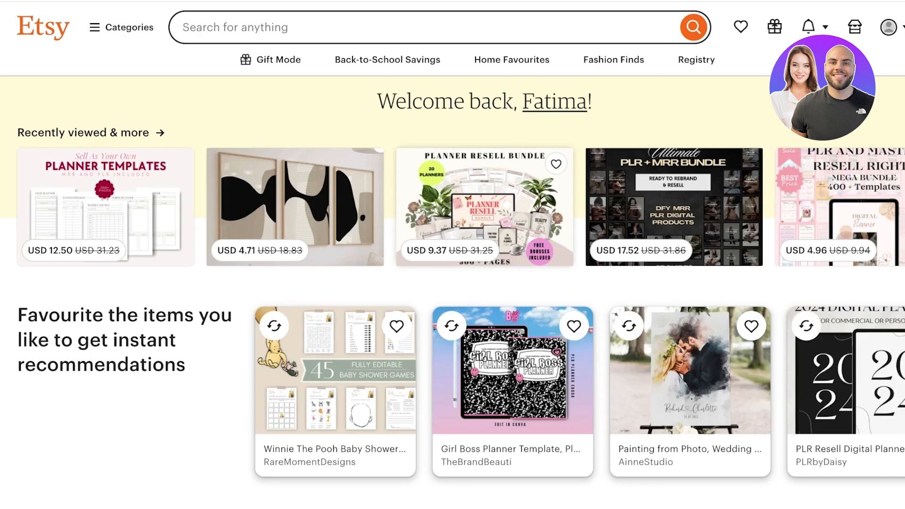
Step: Look over the Etsy home page's recently viewed items, shopper collections, gift categories and company information
scroll(453, 254, down, 15)
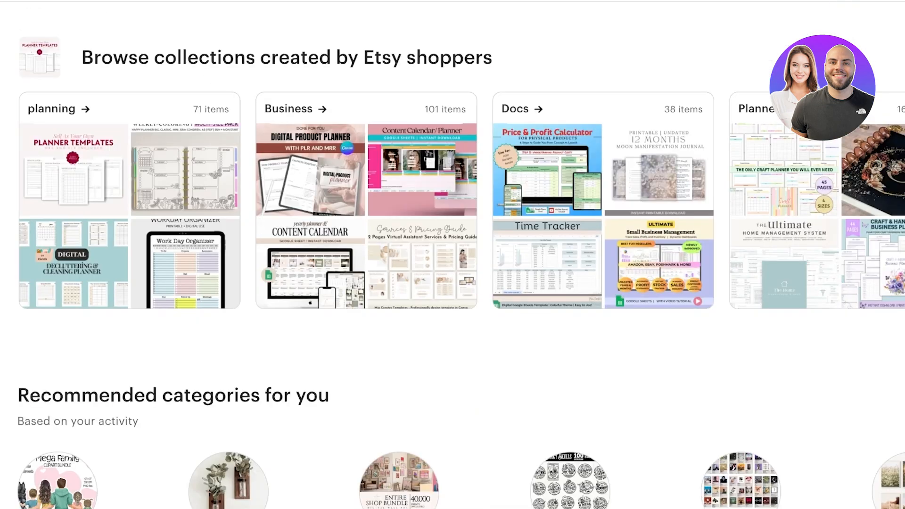
scroll(452, 255, down, 15)
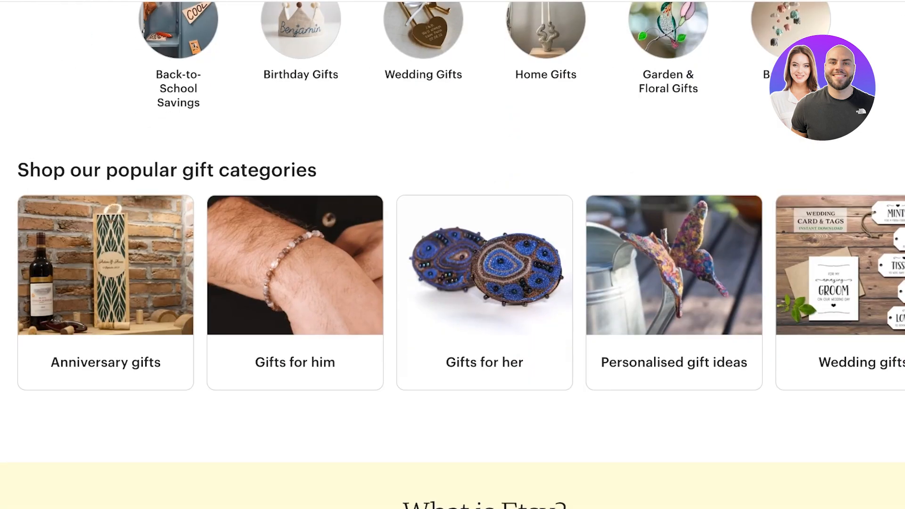
scroll(452, 254, down, 8)
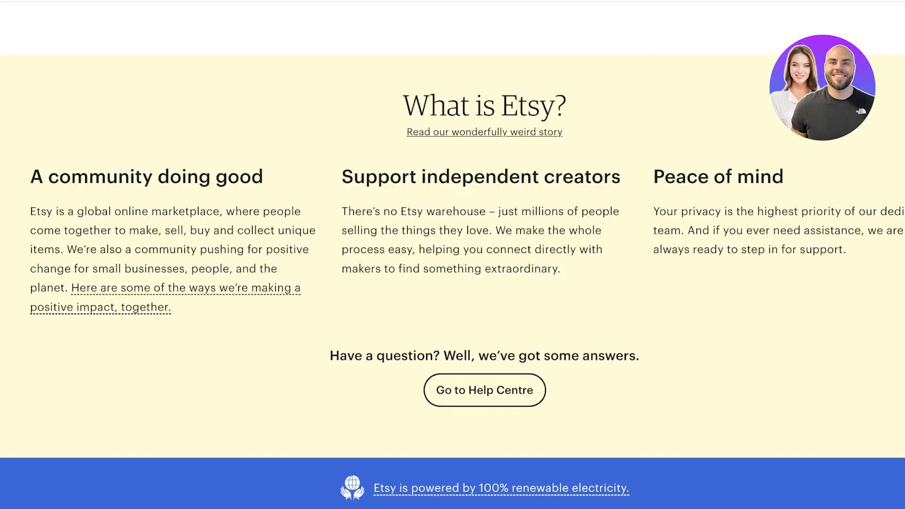
scroll(453, 254, up, 20)
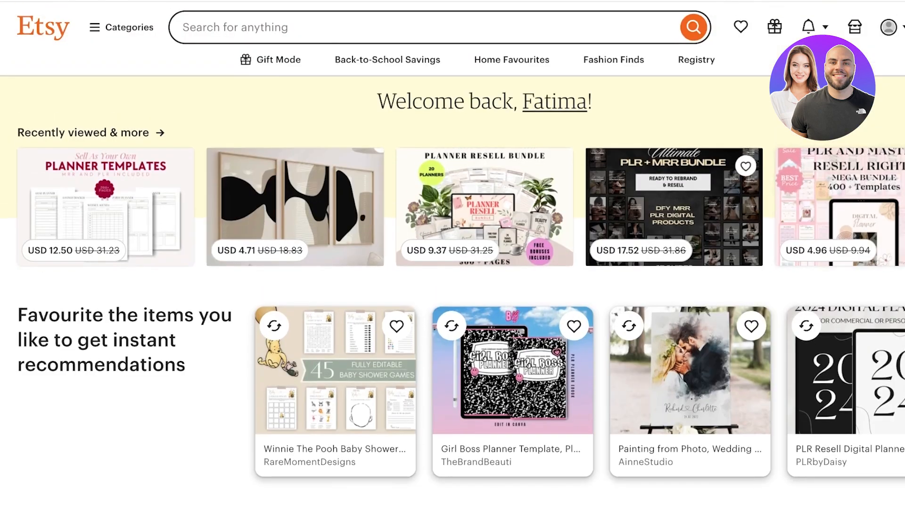
click(183, 27)
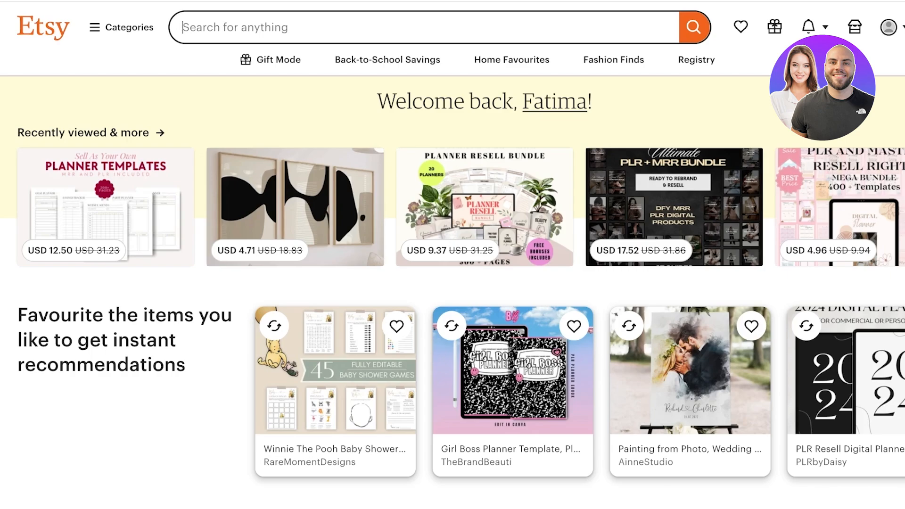
scroll(485, 99, down, 3)
scroll(485, 99, up, 3)
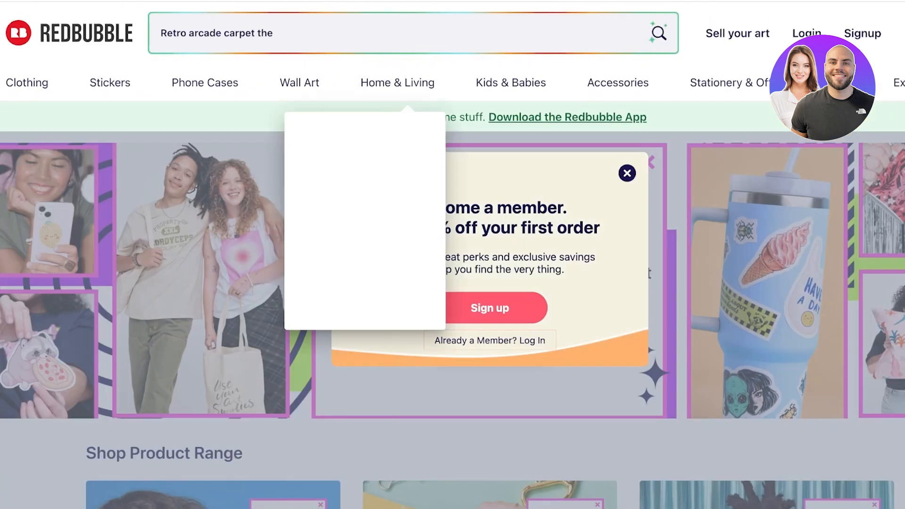
Step: Switch to Redbubble, dismiss the membership offer and look over the home page's product ranges
text(med decor)
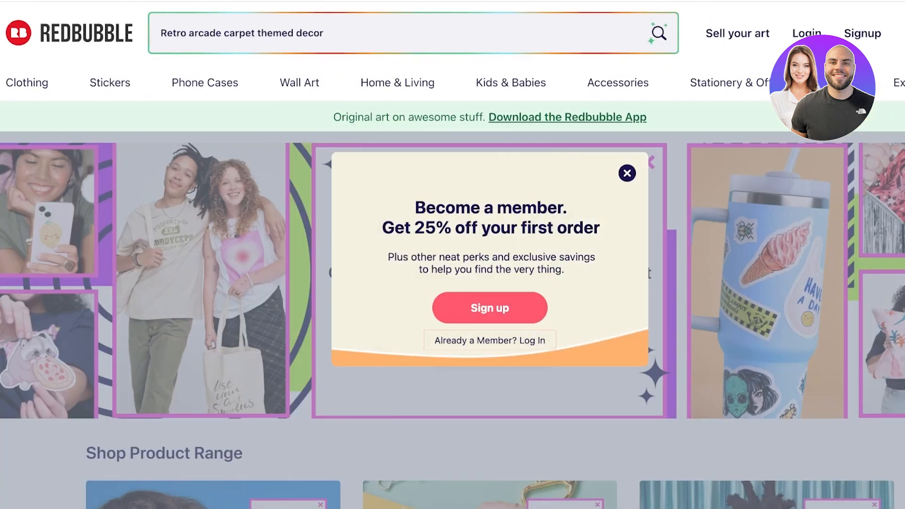
key(Escape)
scroll(453, 283, down, 1)
scroll(453, 283, down, 8)
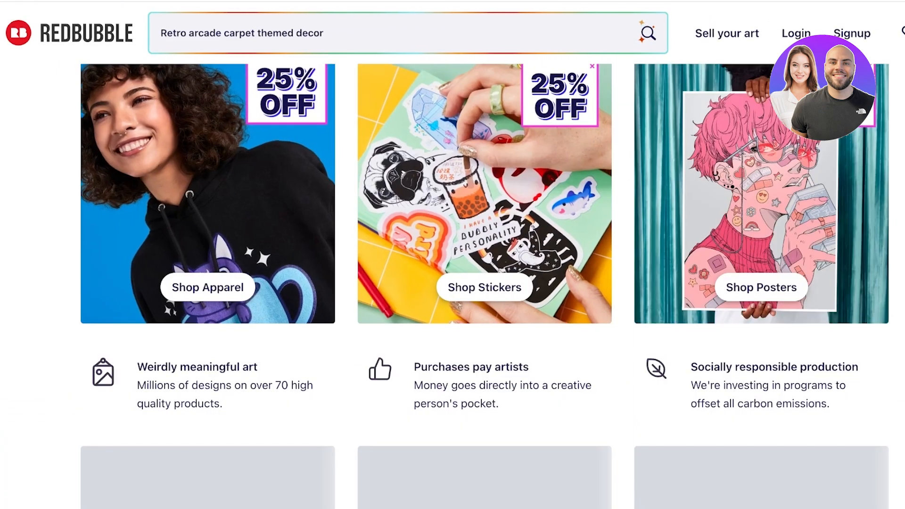
scroll(452, 282, down, 1)
scroll(453, 283, up, 3)
scroll(452, 283, up, 7)
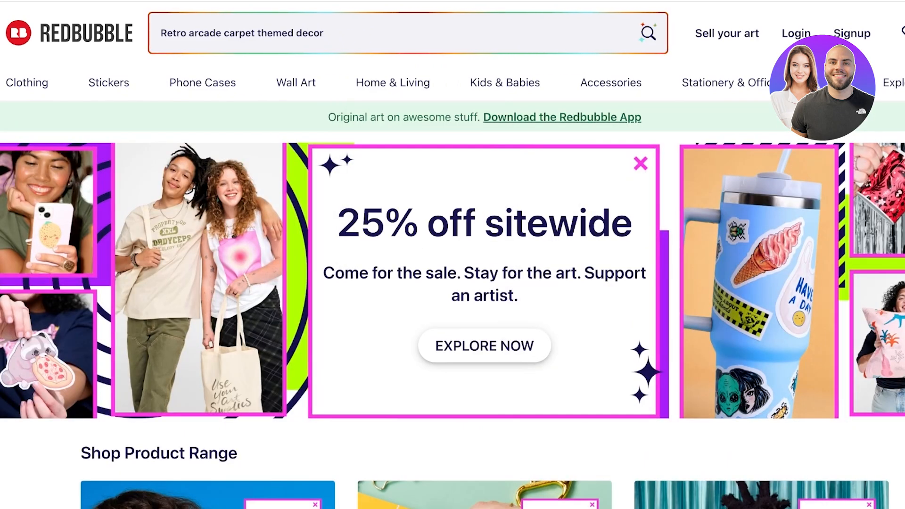
Step: Search Redbubble for "tote bag" and browse the trending and listed tote bag designs
click(395, 33)
text(tote bag)
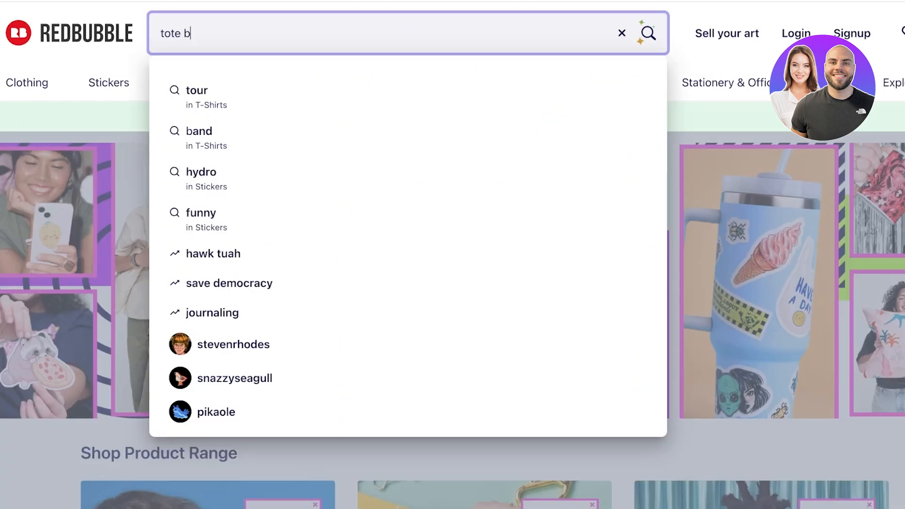
key(Return)
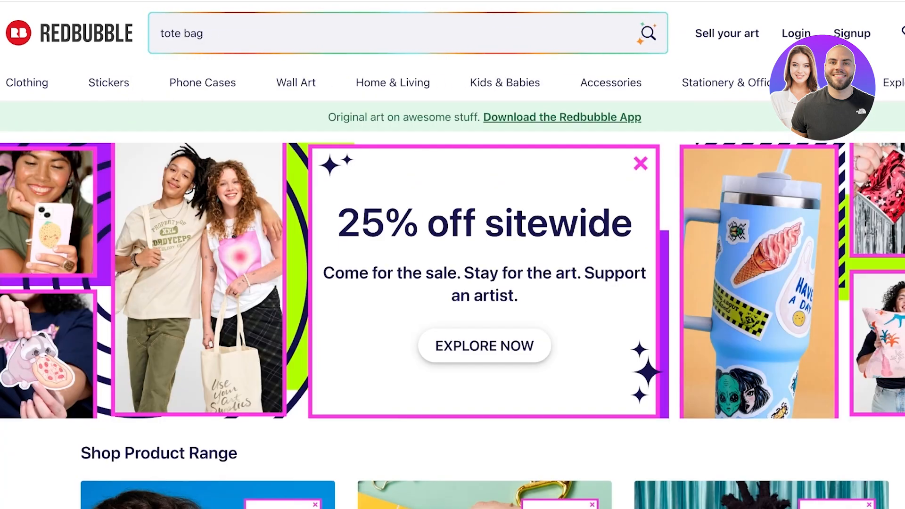
scroll(452, 283, down, 4)
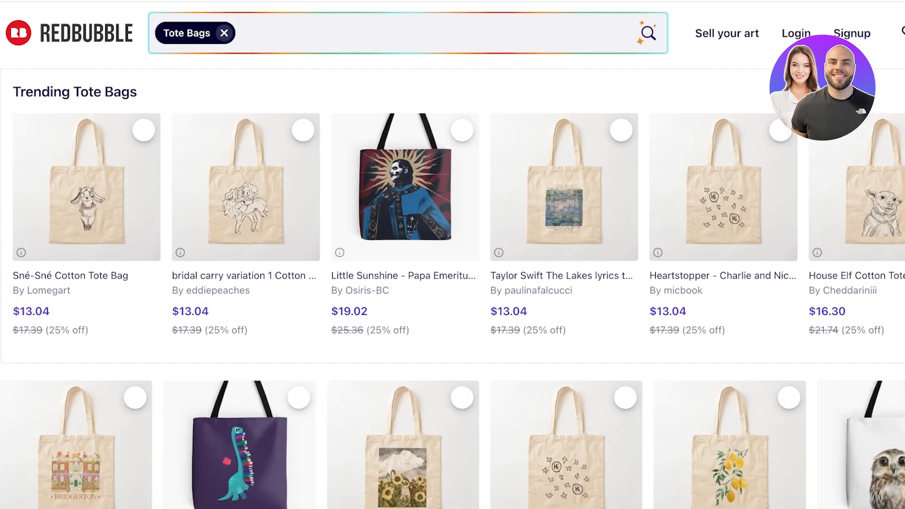
scroll(453, 286, down, 3)
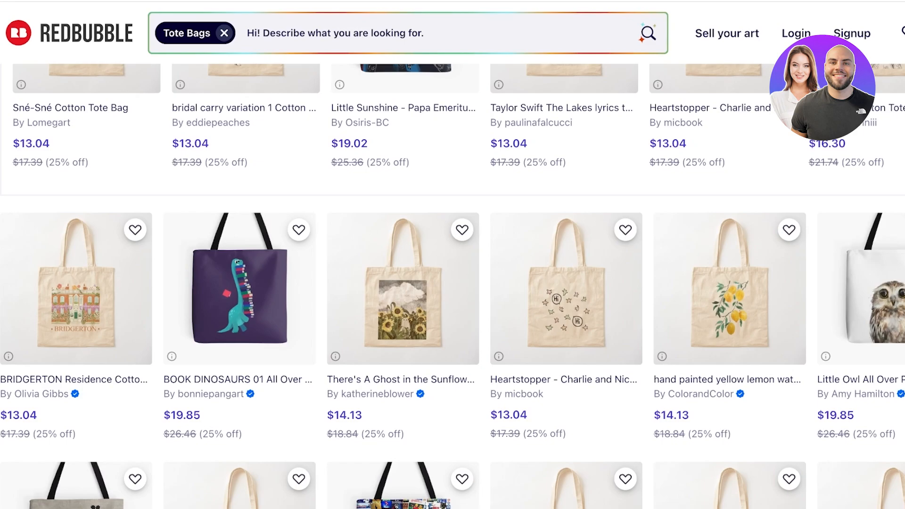
scroll(453, 283, down, 5)
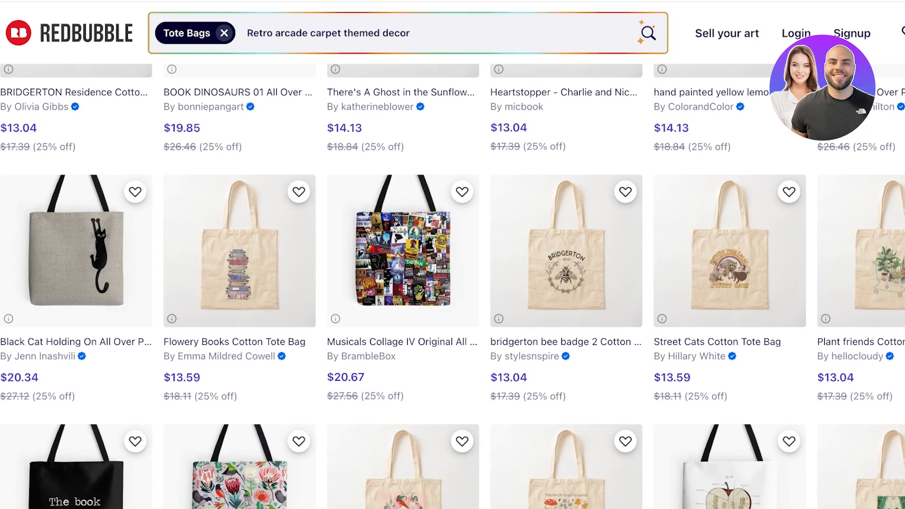
click(330, 33)
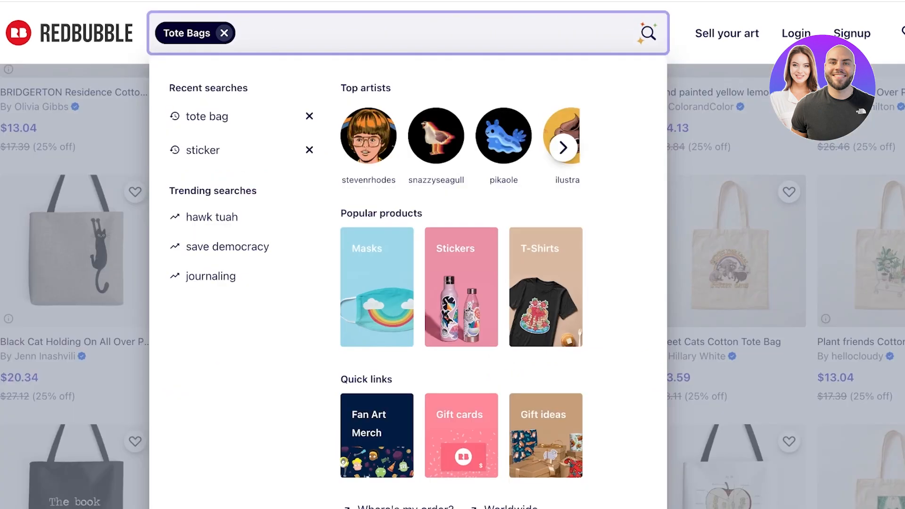
click(863, 254)
scroll(863, 254, down, 7)
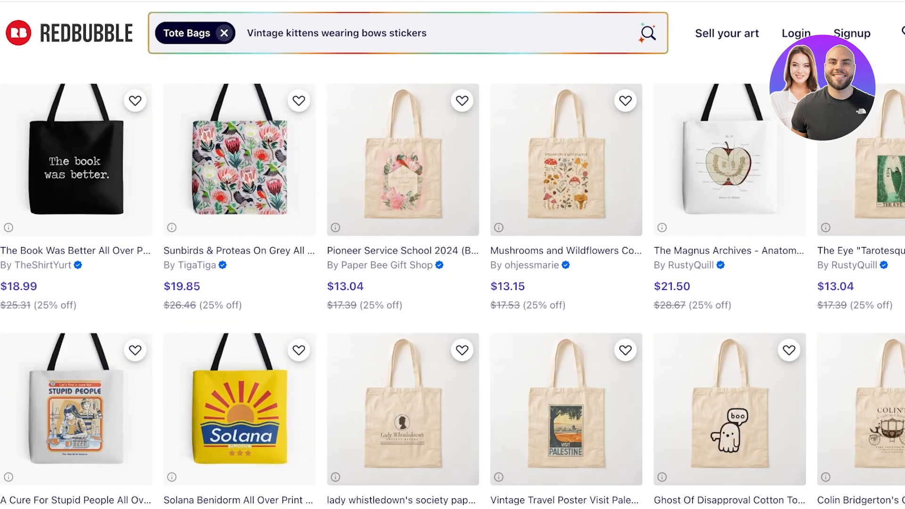
click(302, 33)
click(224, 33)
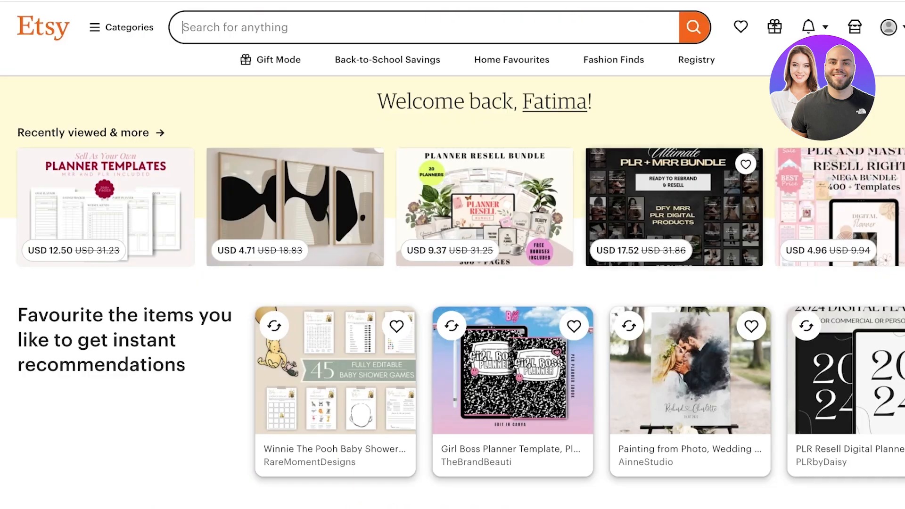
scroll(453, 255, down, 10)
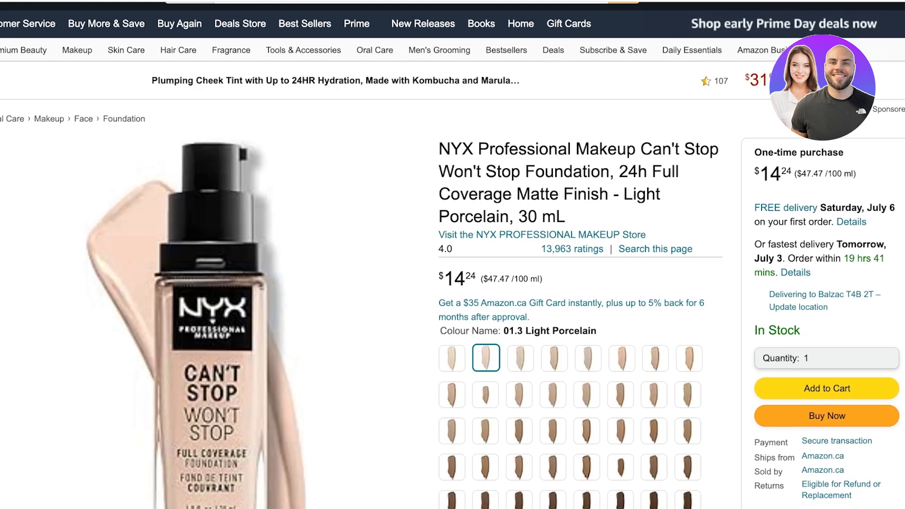
Step: Switch to Amazon and examine the NYX Can't Stop Won't Stop Foundation's images, colour options and item description
scroll(453, 254, down, 3)
scroll(453, 255, up, 1)
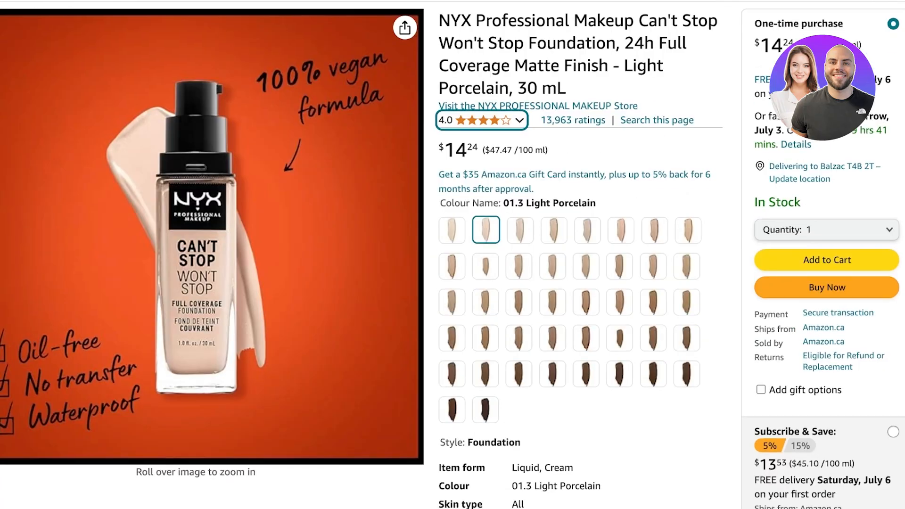
scroll(579, 283, down, 7)
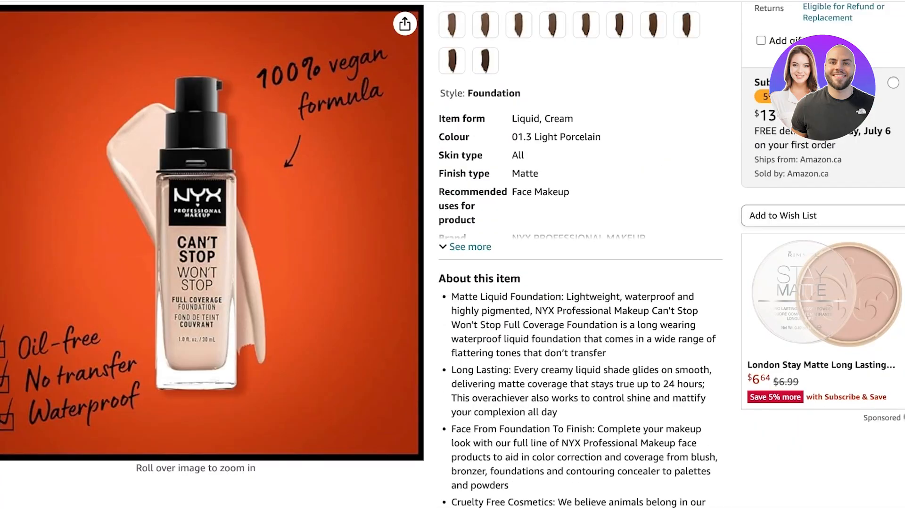
scroll(580, 283, up, 10)
Step: Search Amazon's Beauty department for "lip oil" and open the e.l.f. Glow Reviver Lip Oil in Rose Envy
click(413, 22)
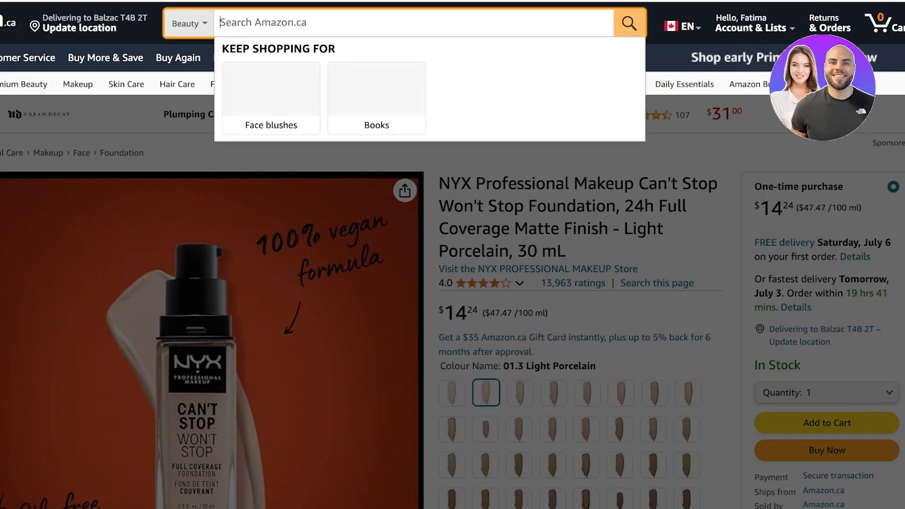
text(lip oil)
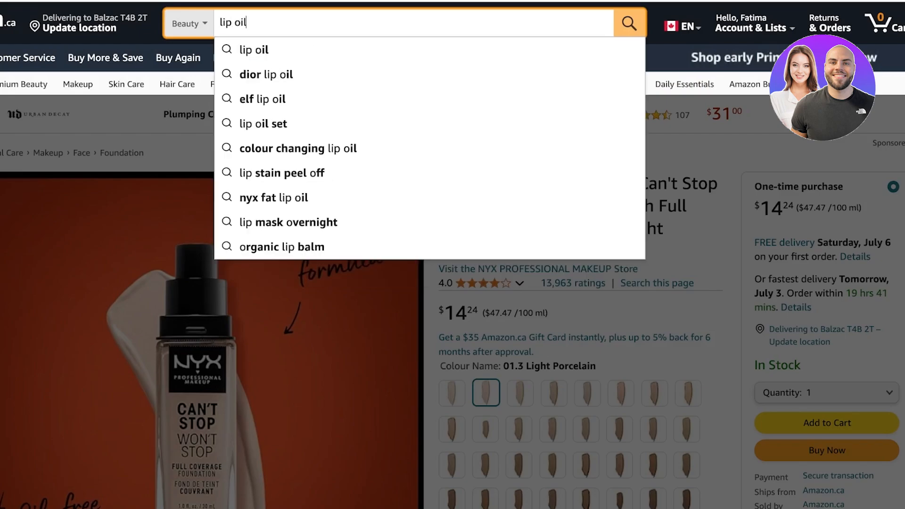
key(Return)
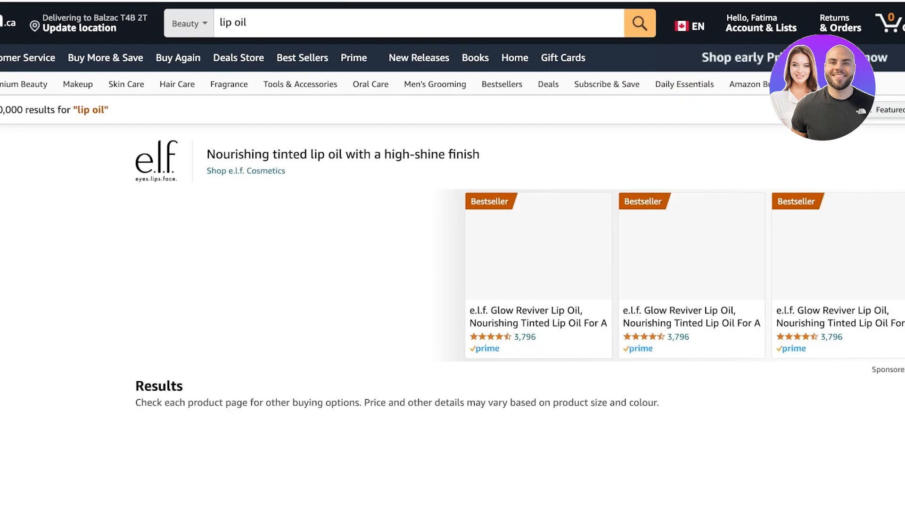
scroll(453, 255, down, 4)
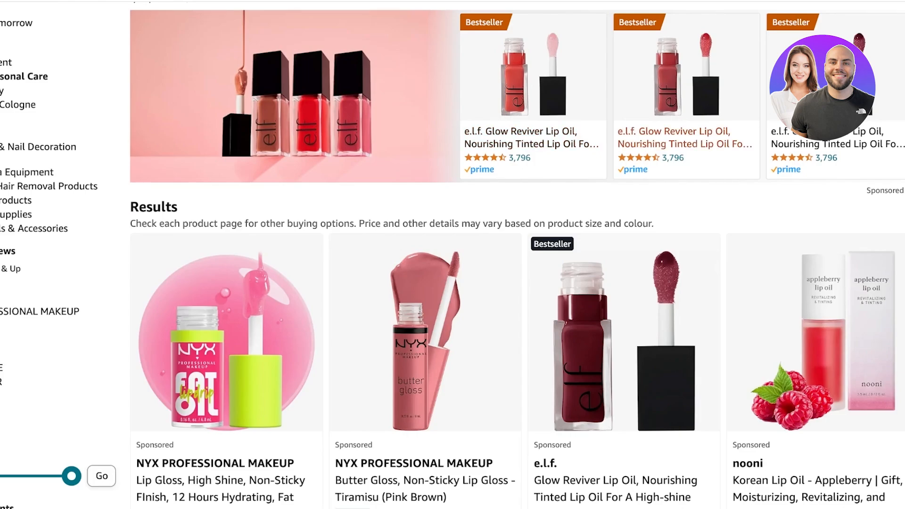
click(685, 137)
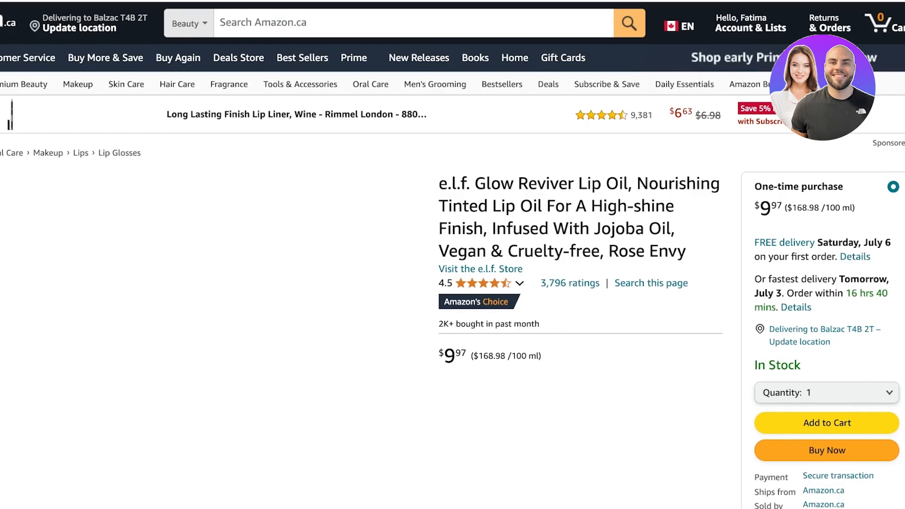
scroll(453, 255, down, 1)
scroll(453, 255, down, 2)
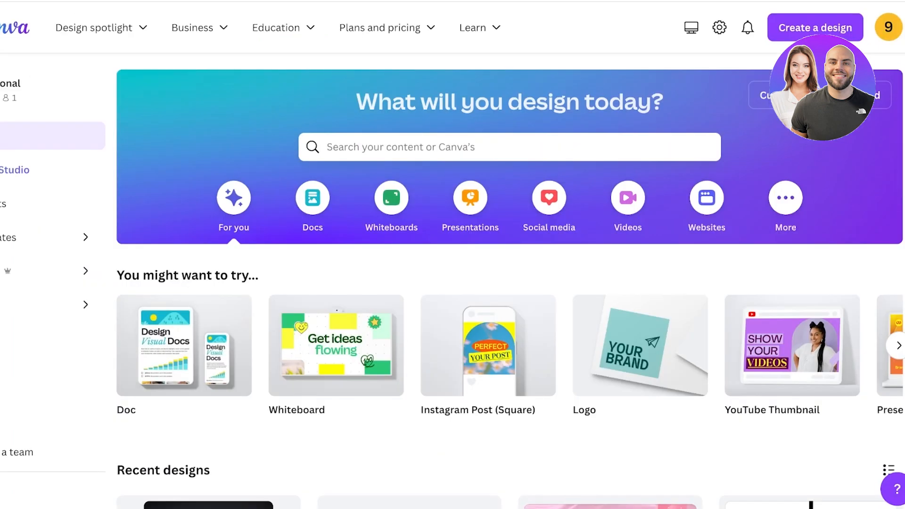
Step: Switch to Canva and create a blank design from the Instagram Post (Square) format
click(509, 147)
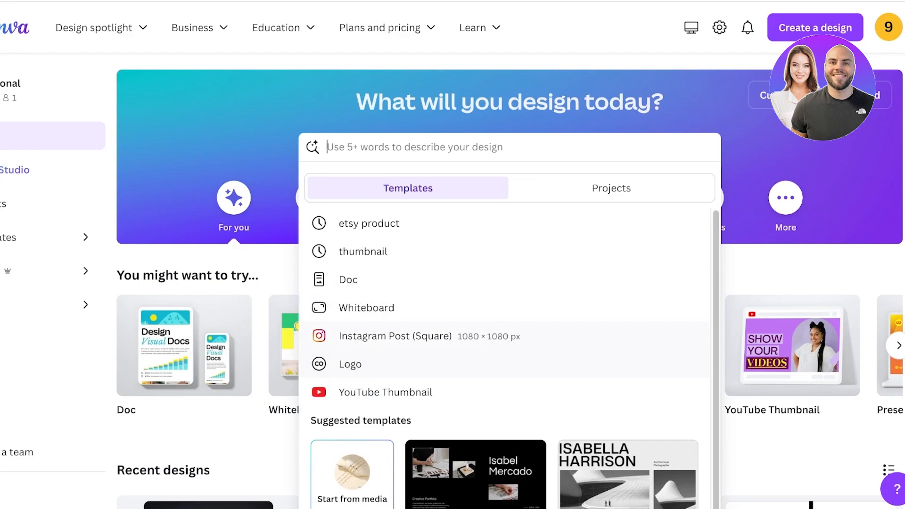
click(395, 336)
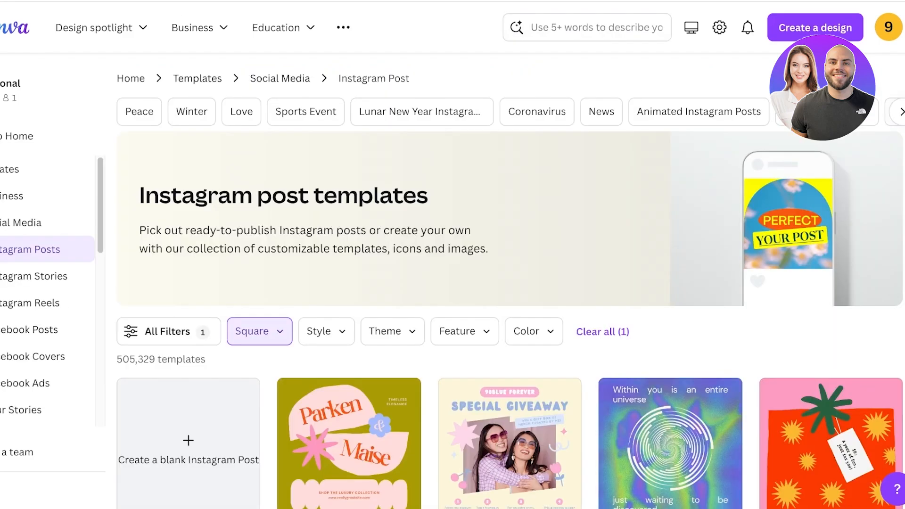
scroll(511, 283, down, 7)
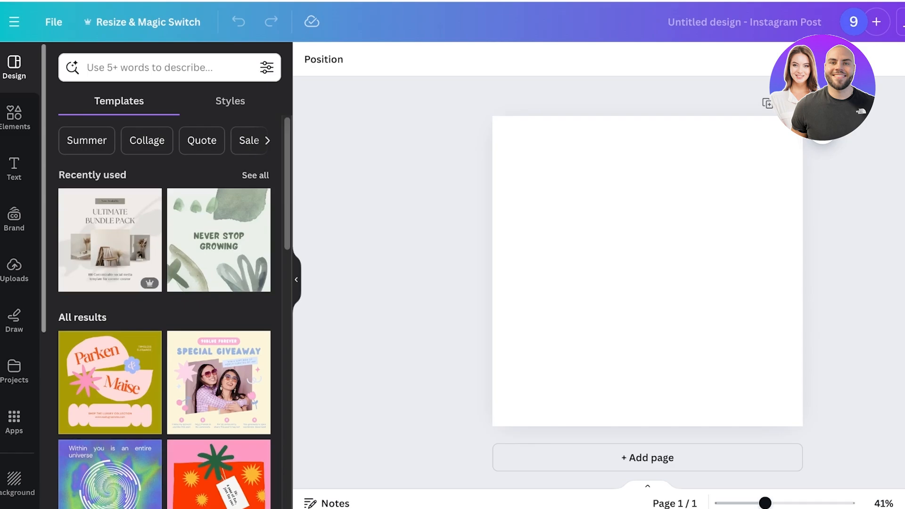
Step: Upload the e.l.f. lip oil product image and place it on the page, slightly above and right of the centre
click(14, 270)
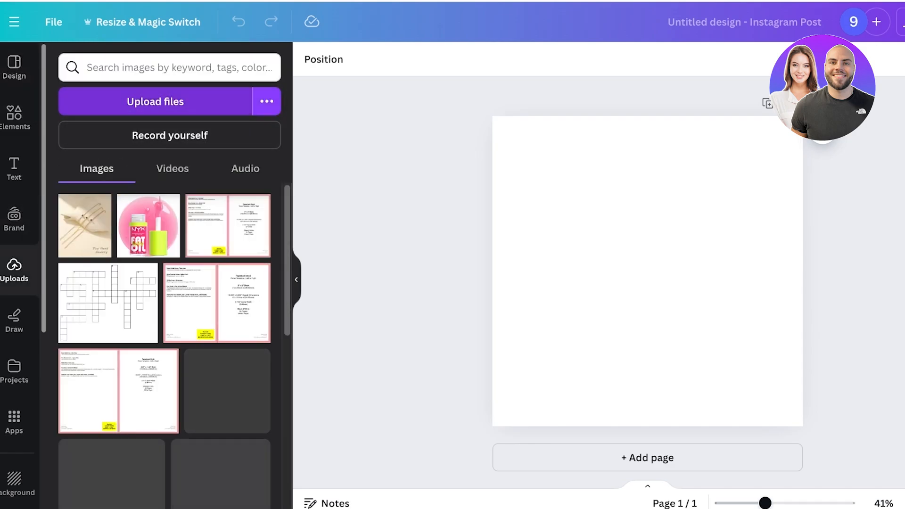
click(155, 101)
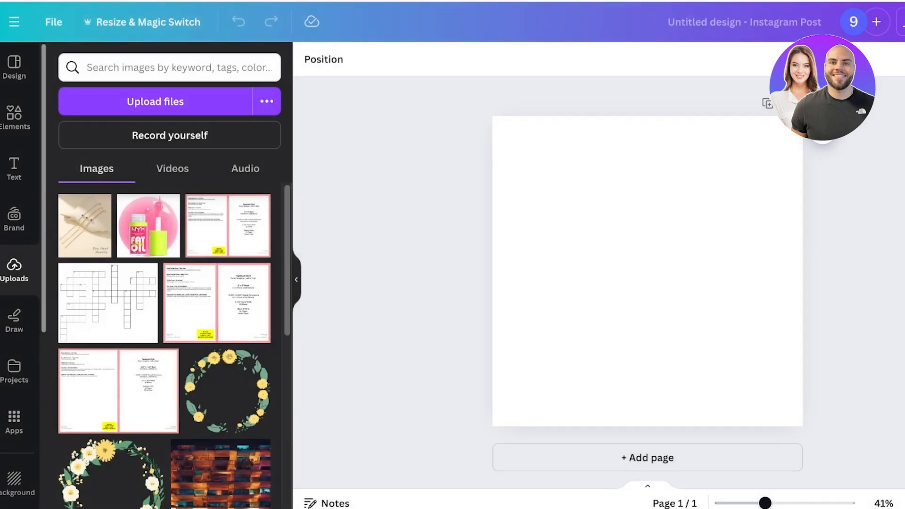
click(14, 270)
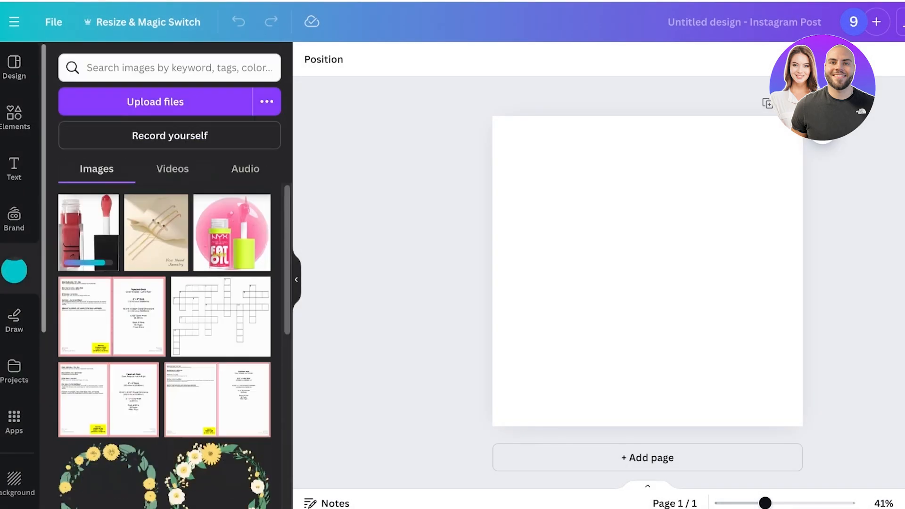
click(85, 233)
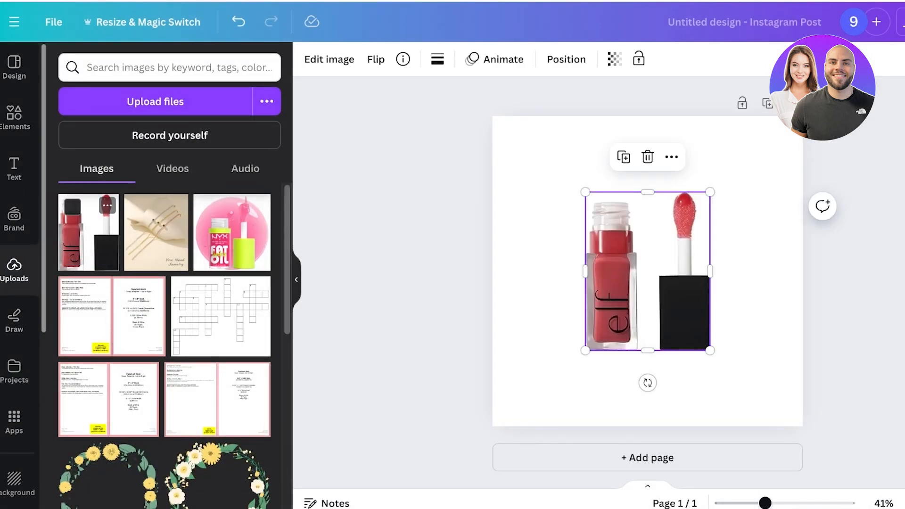
drag(648, 271, 660, 252)
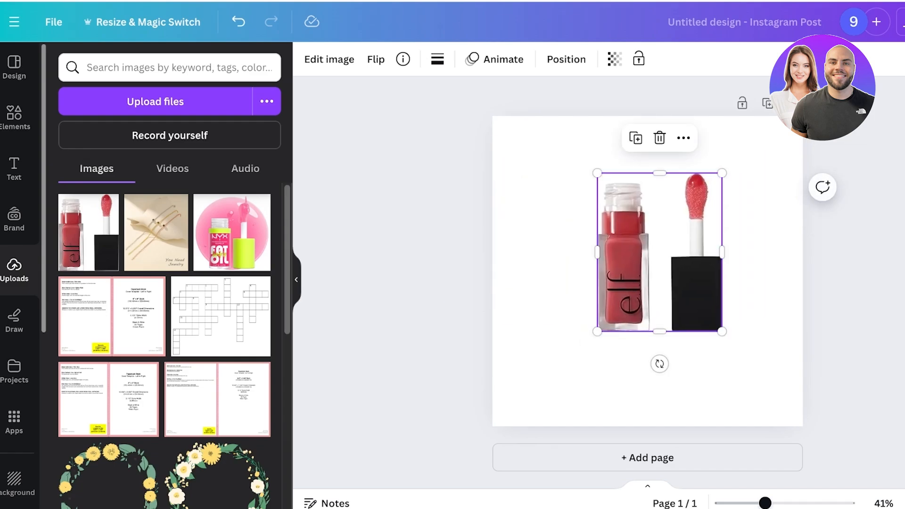
Step: Remove the white background from the lip oil image with BG Remover
click(329, 59)
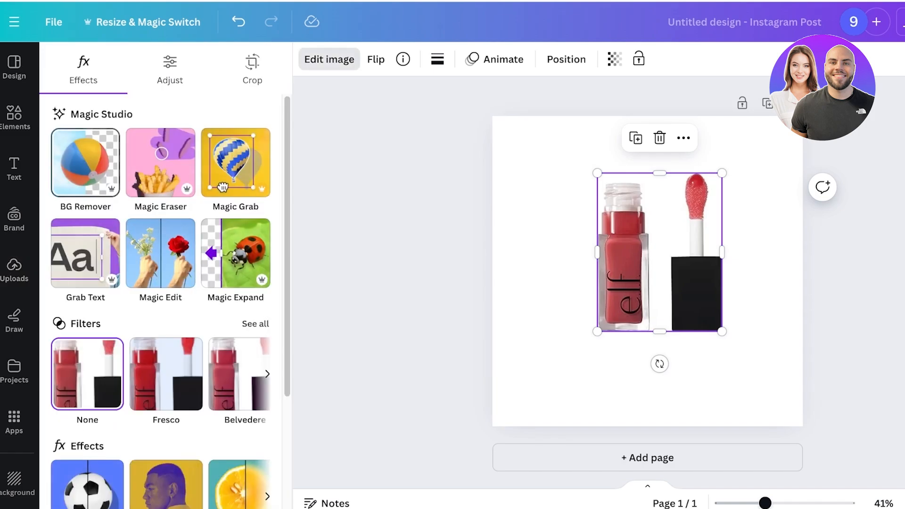
click(85, 161)
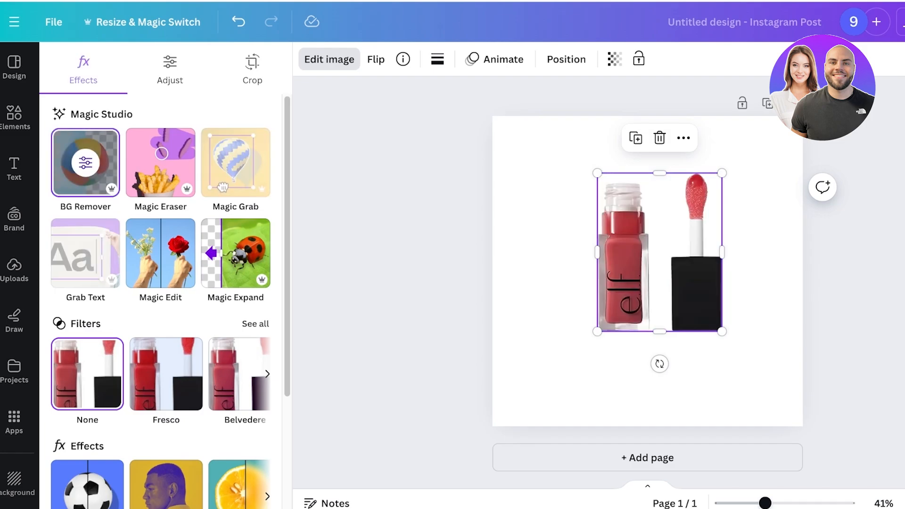
click(547, 264)
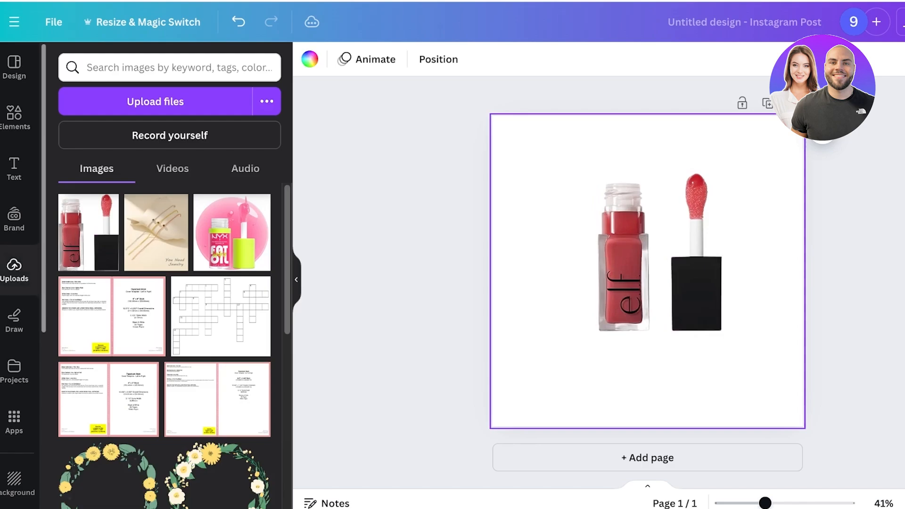
Step: Try the brand cream, photo red, yellow-to-pink gradient and green-to-blue gradient as the page background
click(310, 60)
click(220, 251)
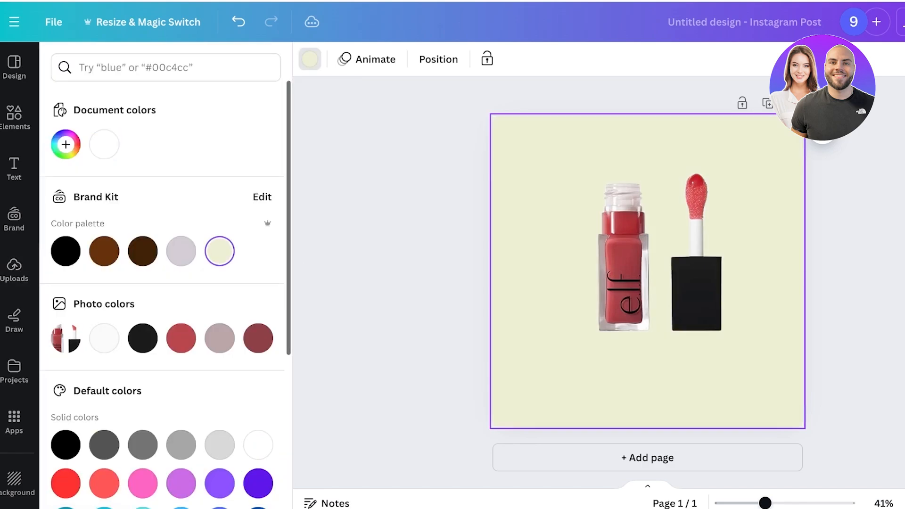
click(181, 338)
scroll(181, 338, down, 3)
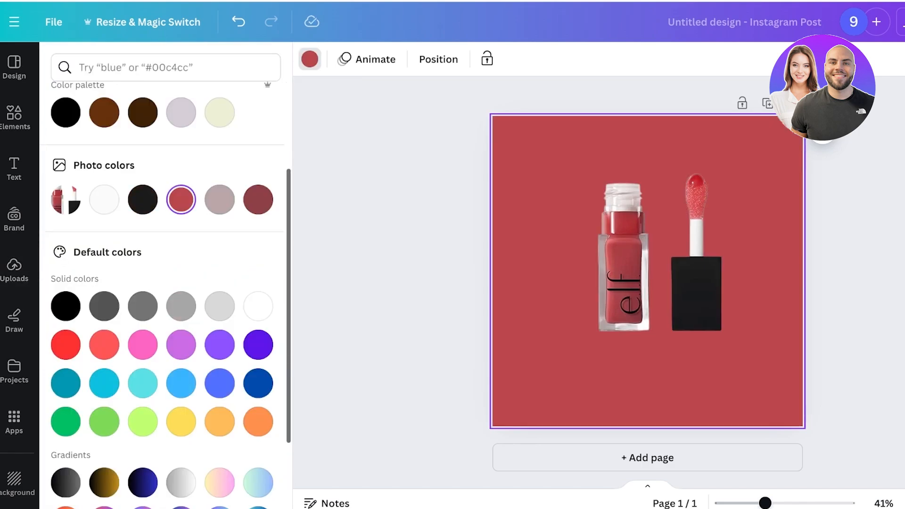
click(220, 482)
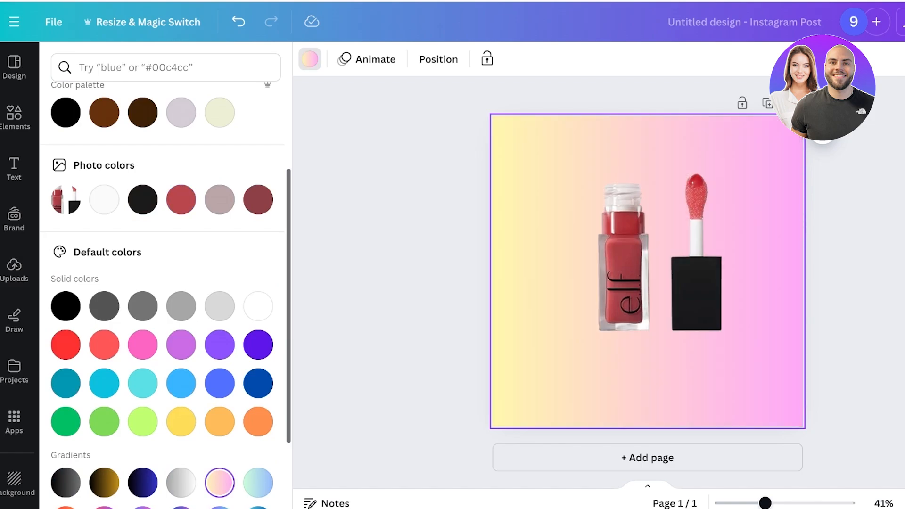
click(258, 483)
Step: Set the page background to the Brand Kit's pale cream colour and reposition the lip oil slightly below the page centre
drag(637, 264, 611, 328)
click(543, 283)
click(309, 59)
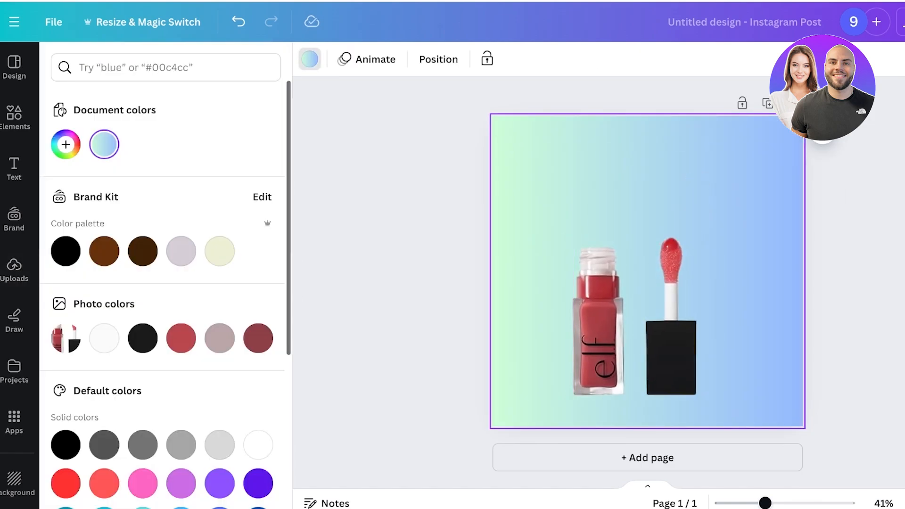
click(220, 251)
drag(615, 318, 629, 287)
Step: Search the elements for "product background" and look through the photo results
click(15, 117)
click(141, 68)
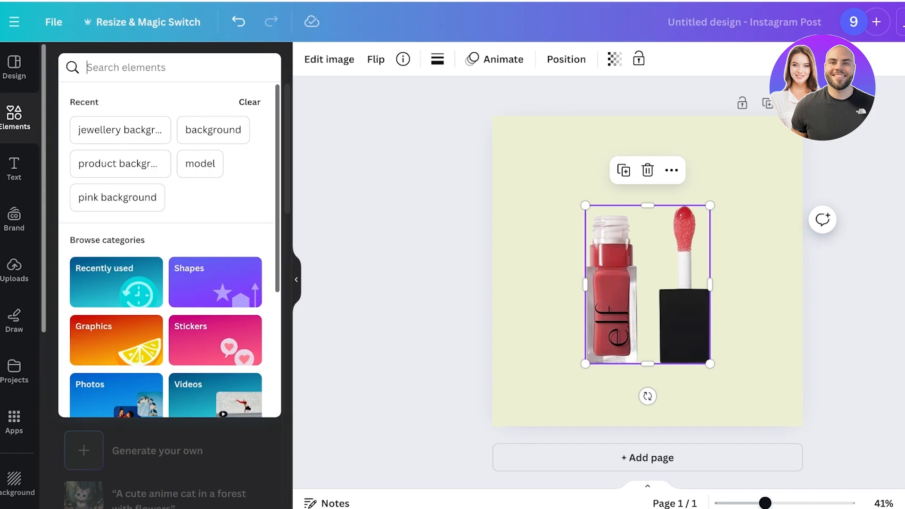
text(produ)
click(141, 131)
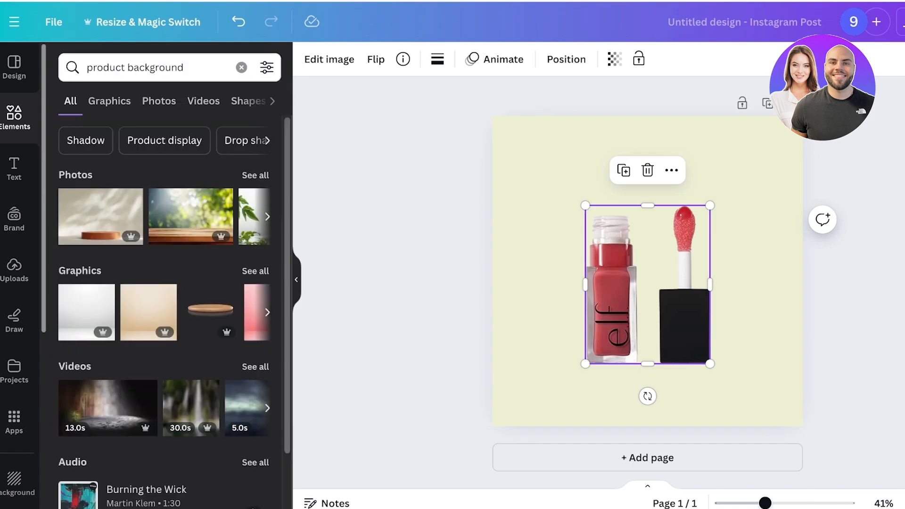
click(256, 175)
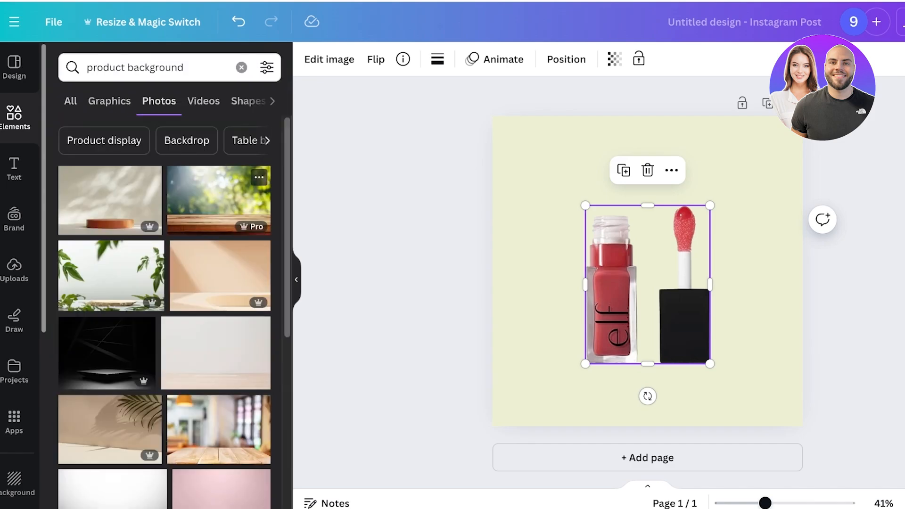
scroll(179, 236, down, 7)
scroll(165, 282, down, 3)
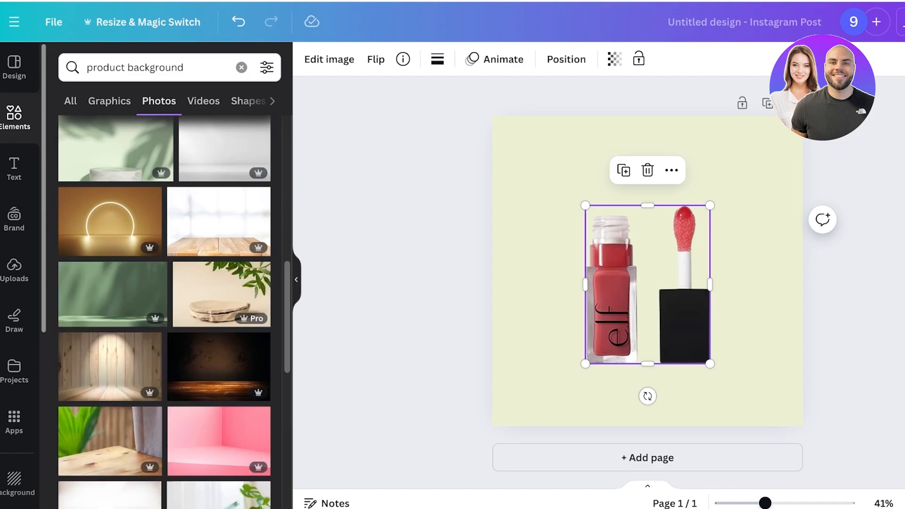
scroll(165, 283, up, 5)
Step: Add the yellow photo with the palm leaf and enlarge it to span the page width
click(219, 371)
drag(627, 278, 585, 171)
click(557, 287)
click(608, 188)
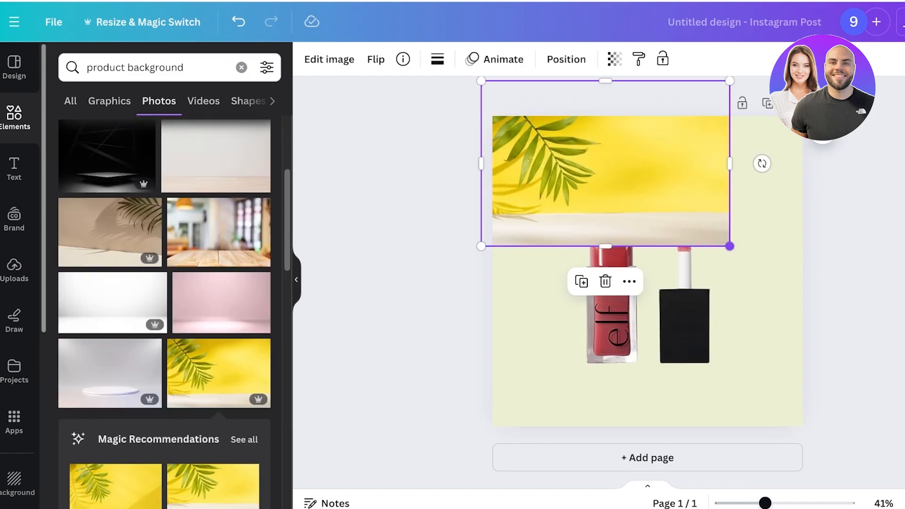
drag(730, 246, 901, 362)
drag(721, 227, 733, 277)
Step: Send the yellow palm-leaf photo to the back, behind the lip oil
right_click(698, 301)
mouse_move(755, 244)
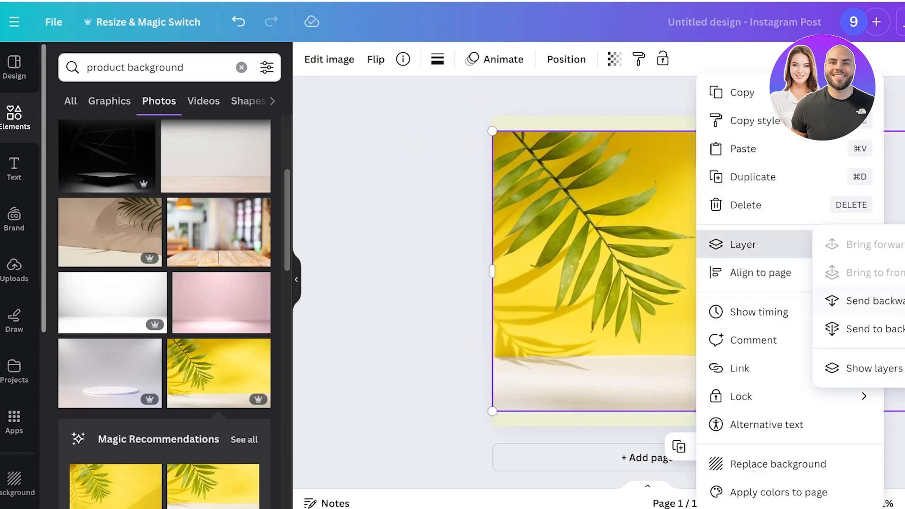
click(875, 329)
Step: Shrink the lip oil and stand it on the white ledge in the lower right of the yellow scene
click(684, 226)
drag(711, 203, 668, 260)
drag(669, 311, 718, 328)
click(707, 311)
click(849, 325)
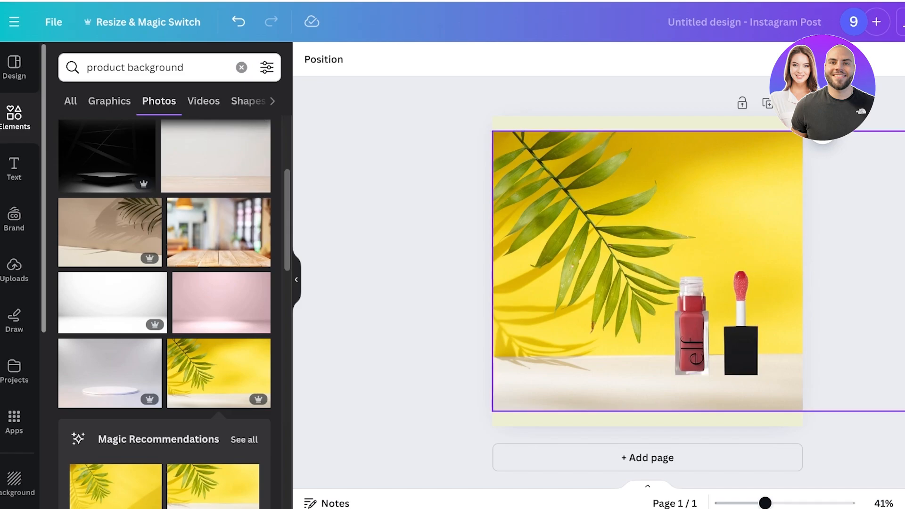
Step: Delete the yellow palm-leaf photo from the page
scroll(165, 311, down, 7)
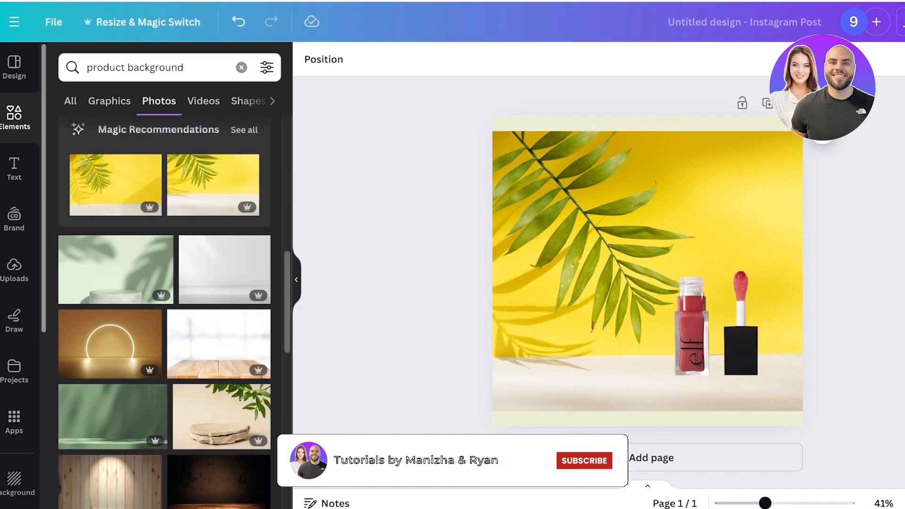
scroll(217, 311, down, 1)
click(594, 283)
key(Delete)
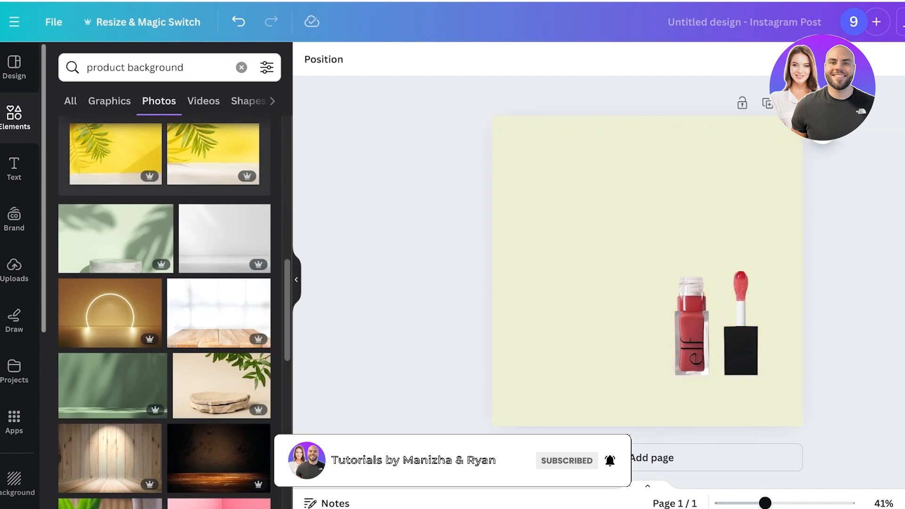
Step: Add the stone podium photo with green leaves and layer the lip oil in front of it, above the stone
click(222, 385)
drag(648, 272, 616, 234)
drag(698, 346, 597, 242)
right_click(620, 267)
mouse_move(666, 245)
click(844, 245)
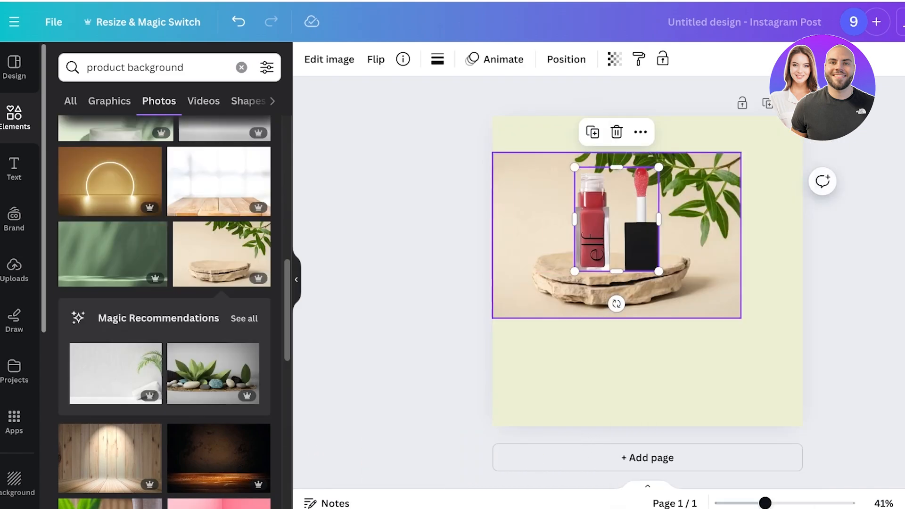
Step: Shrink the lip oil onto the stone and scale it together with the photo until the photo spans the page width
drag(659, 167, 635, 197)
drag(701, 362, 554, 128)
drag(603, 227, 634, 233)
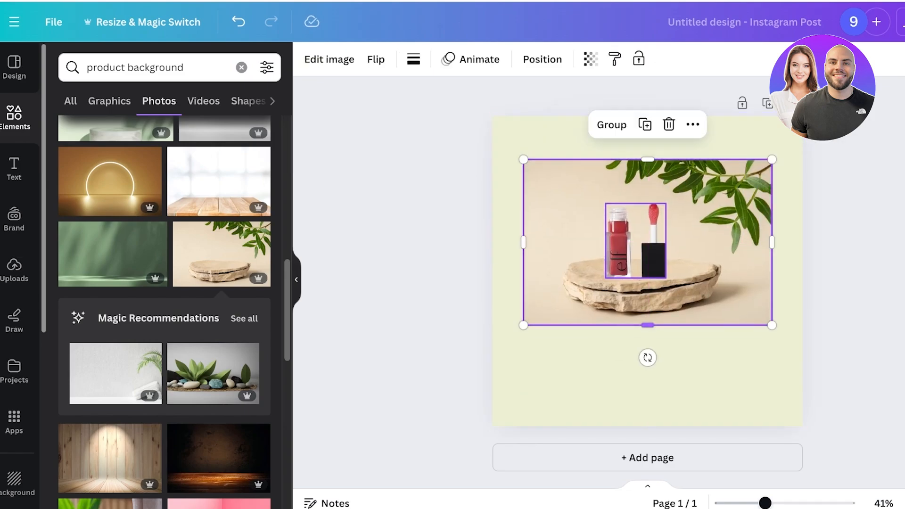
drag(524, 326, 317, 463)
drag(519, 307, 622, 271)
click(377, 283)
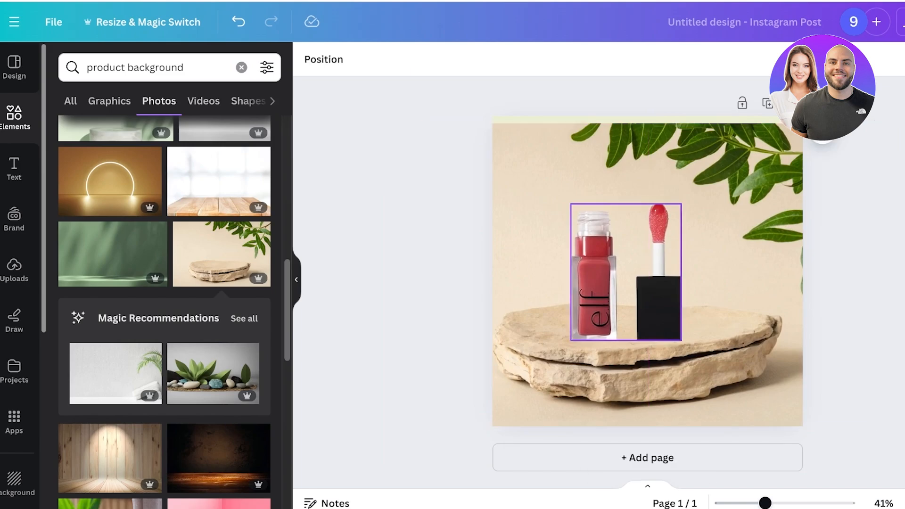
Step: Make the lip oil smaller and place it near the middle of the stone podium
click(627, 272)
drag(571, 204, 598, 236)
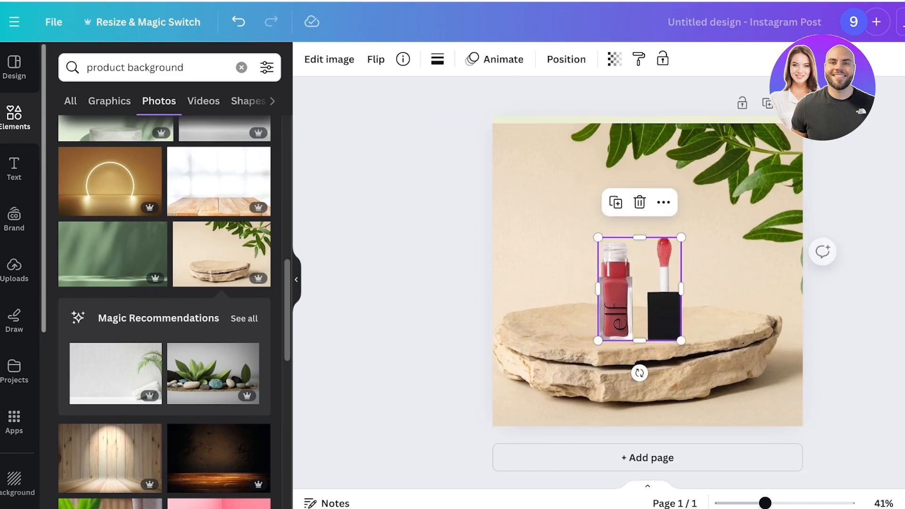
drag(639, 287, 631, 282)
click(401, 283)
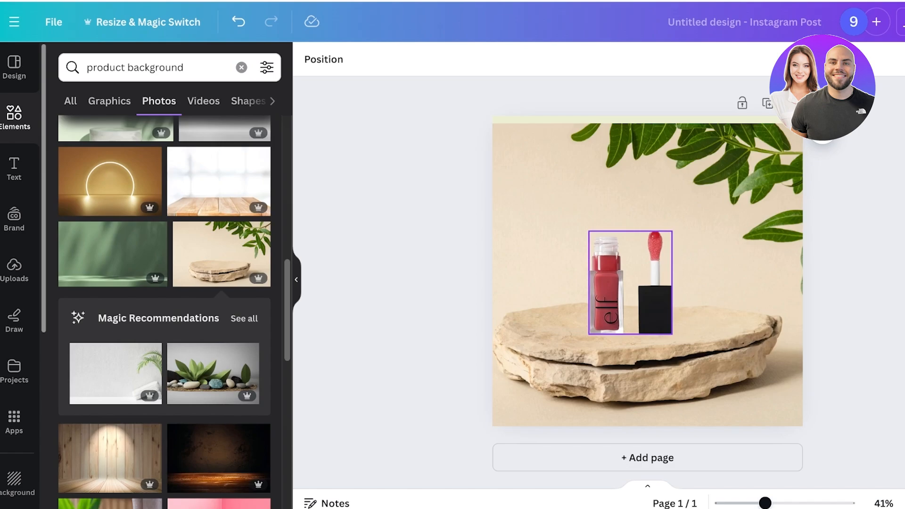
Step: Crop the lip oil image to the bottle only, cutting off the applicator
double_click(631, 283)
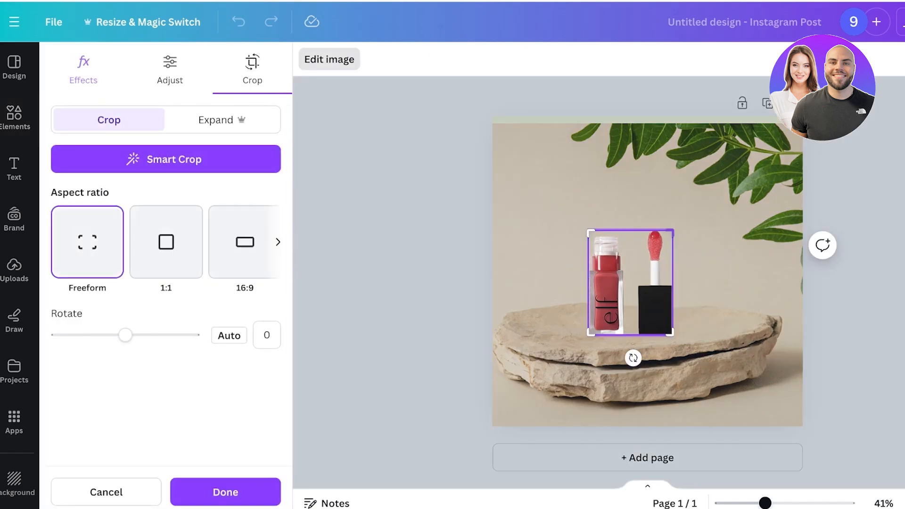
drag(674, 231, 637, 231)
click(598, 367)
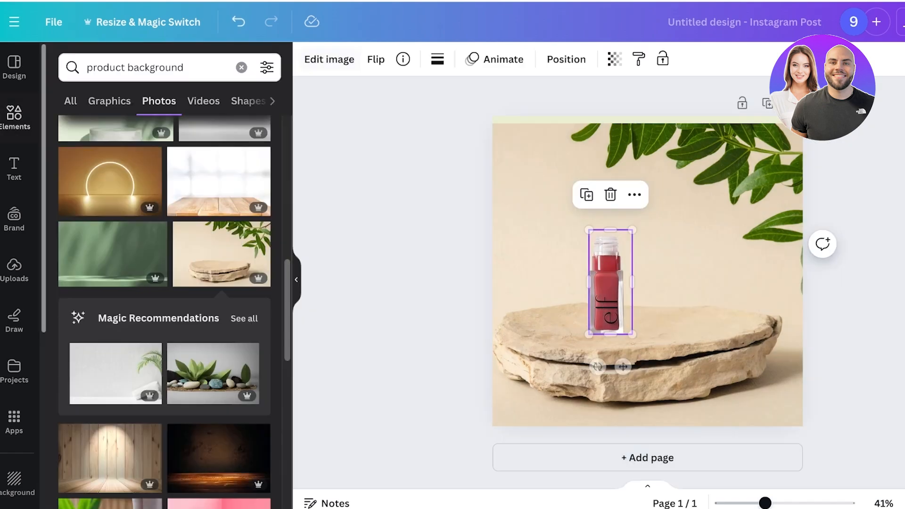
Step: Try tilting the cropped bottle and repositioning it and the stone photo, then delete the bottle
mouse_move(597, 367)
mouse_down()
mouse_move(579, 361)
mouse_move(588, 365)
mouse_up()
drag(587, 365, 589, 366)
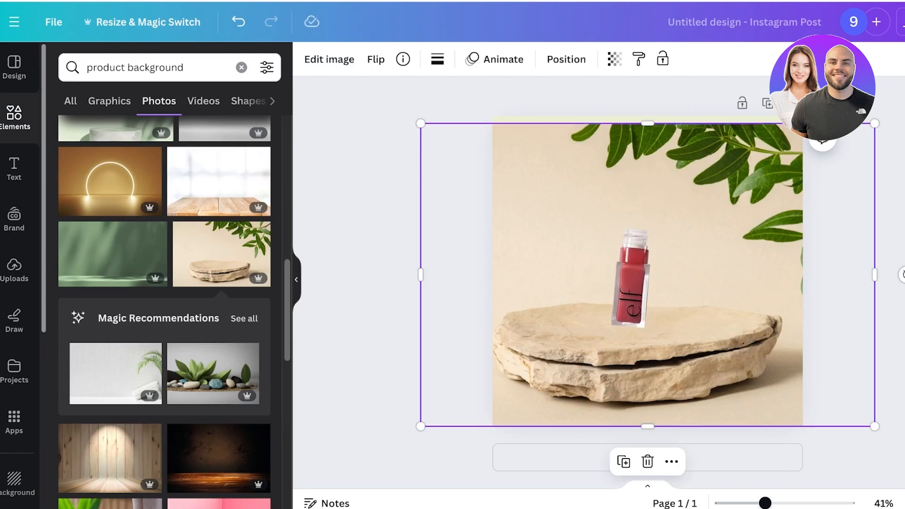
drag(670, 342, 678, 342)
click(634, 292)
drag(634, 292, 760, 374)
drag(741, 440, 760, 442)
click(844, 378)
drag(760, 361, 646, 286)
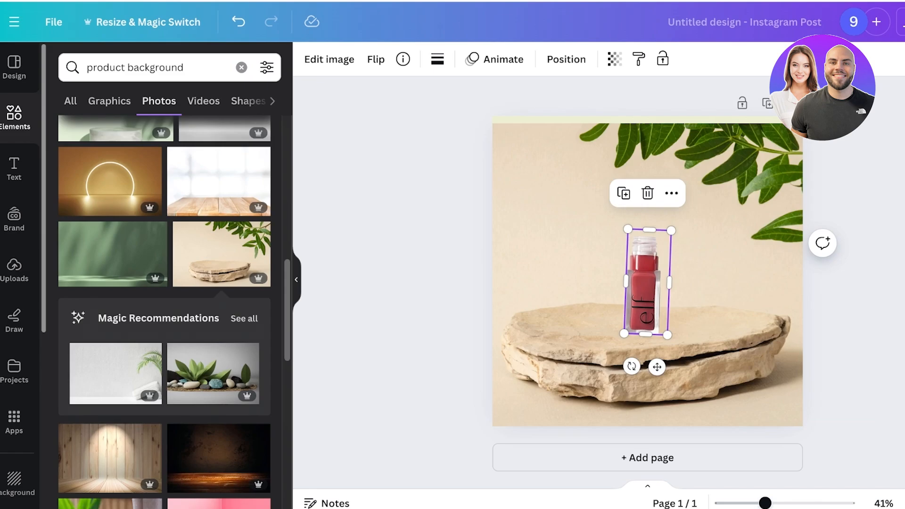
key(Delete)
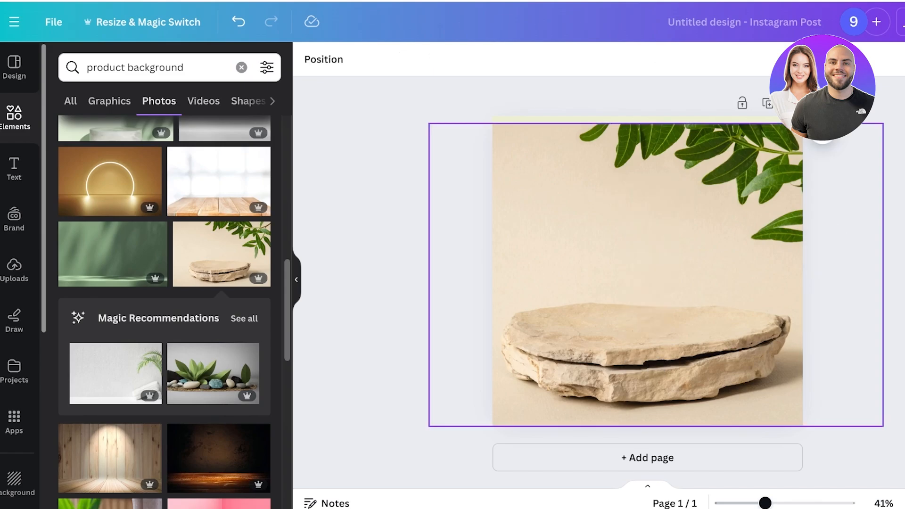
scroll(164, 311, down, 6)
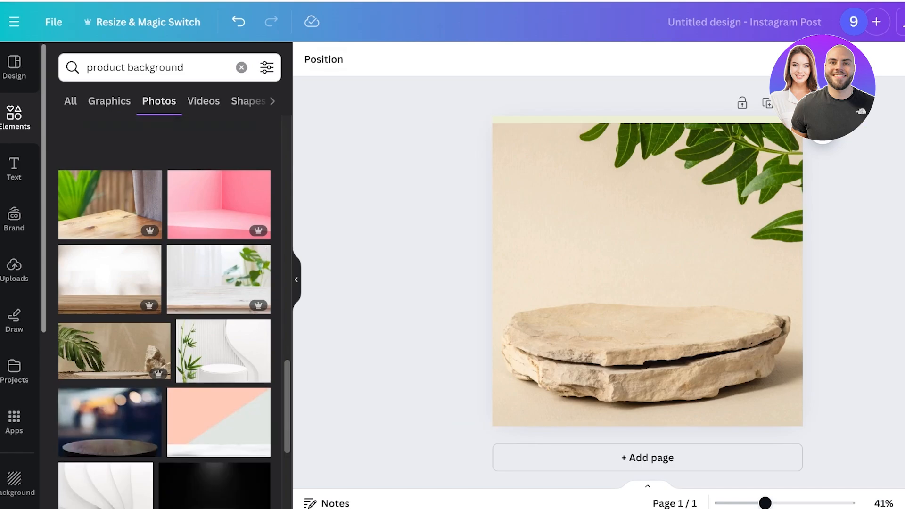
Step: Undo the bottle's deletion, moves, tilt and crop, and delete the stone podium photo
click(238, 22)
click(239, 21)
click(238, 22)
click(238, 22)
click(238, 22)
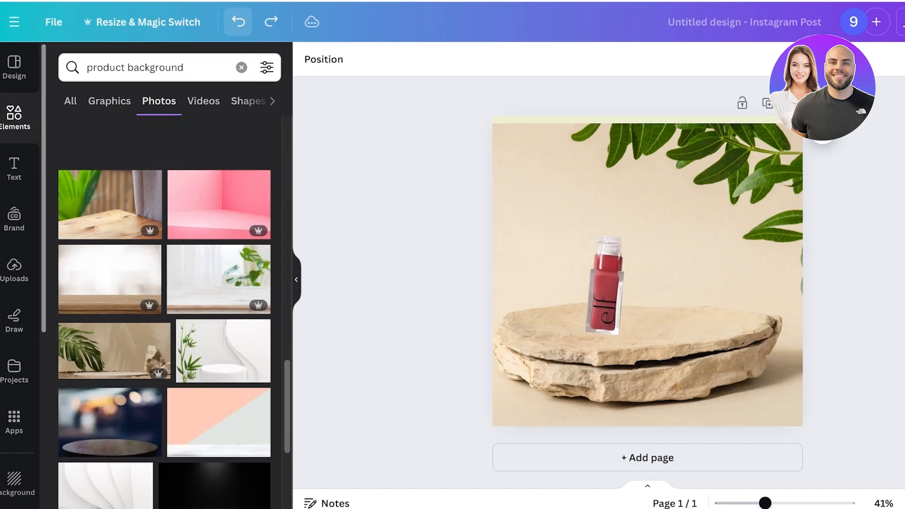
click(239, 22)
click(239, 22)
click(549, 213)
key(Delete)
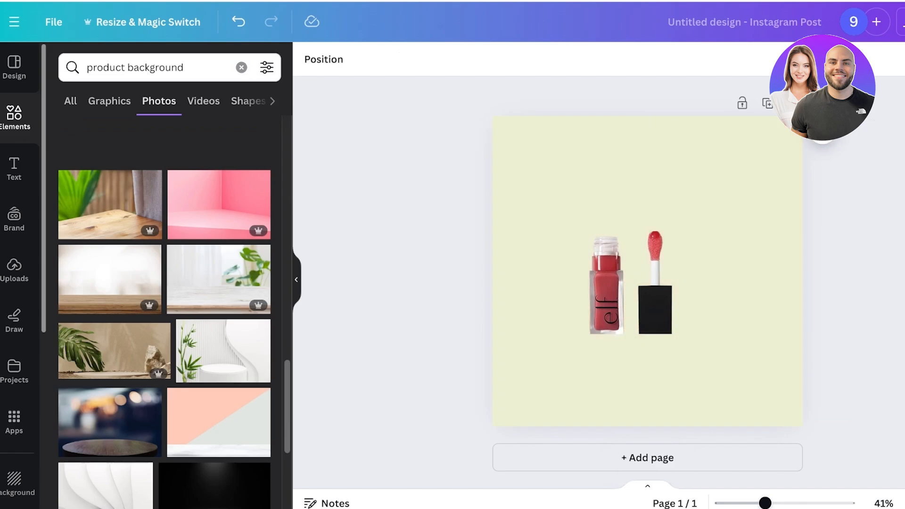
Step: Search the elements for "product background" graphics and add the white spotlight beam over the lip oil
click(14, 117)
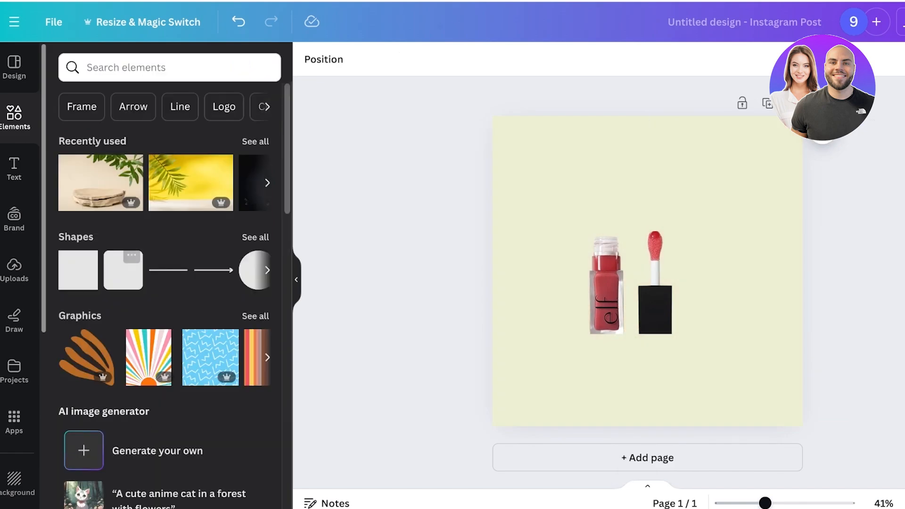
click(161, 67)
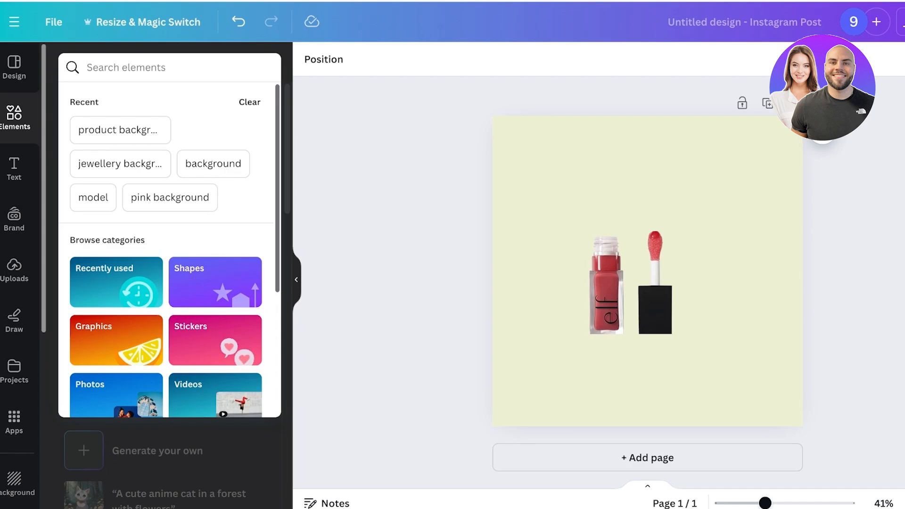
click(120, 130)
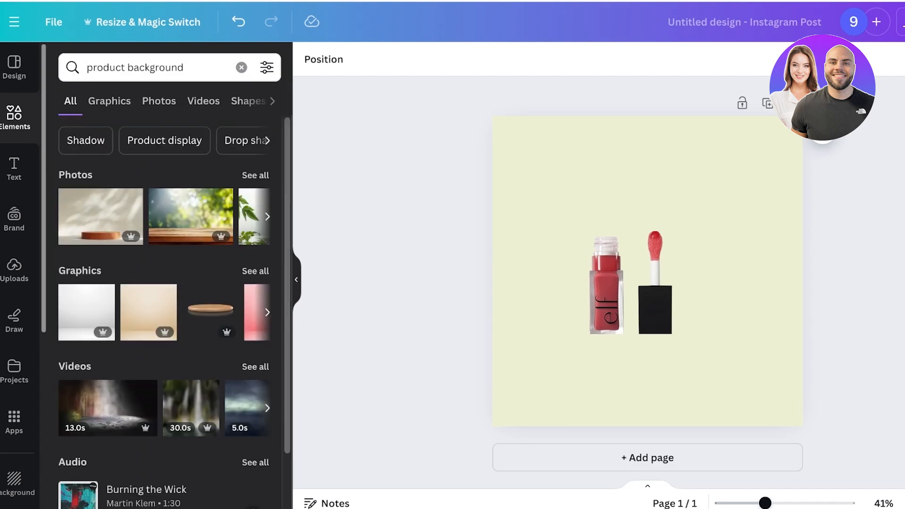
click(110, 102)
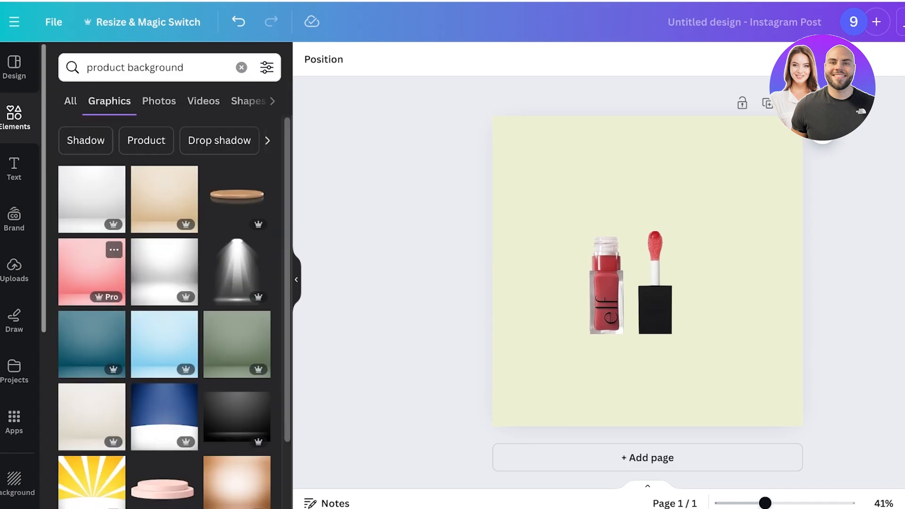
scroll(164, 255, down, 2)
scroll(237, 180, down, 1)
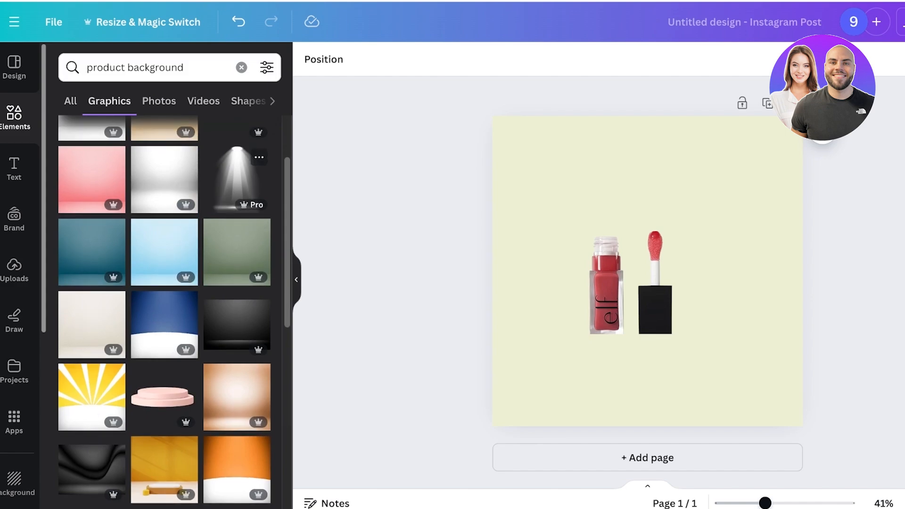
click(237, 179)
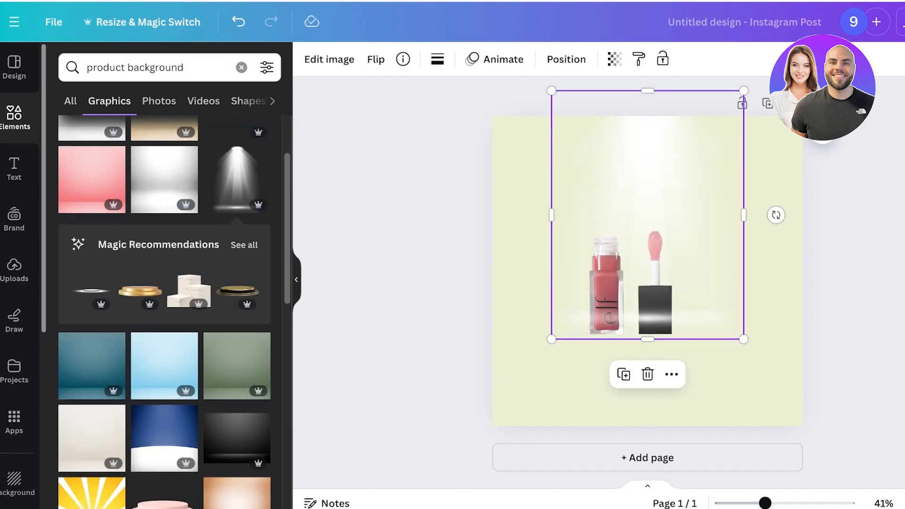
Step: Move the lip oil lower on the page and position the white spotlight beam above it
drag(637, 283, 662, 214)
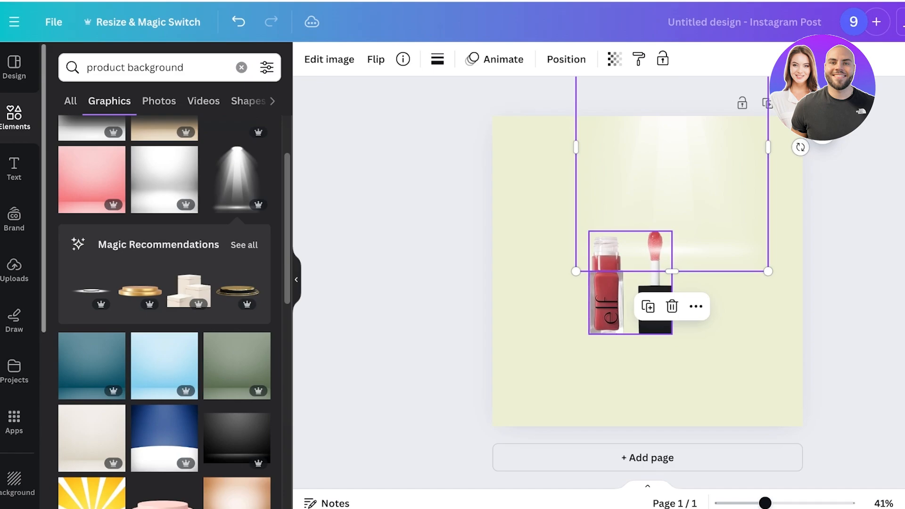
drag(625, 301, 658, 374)
drag(664, 224, 637, 301)
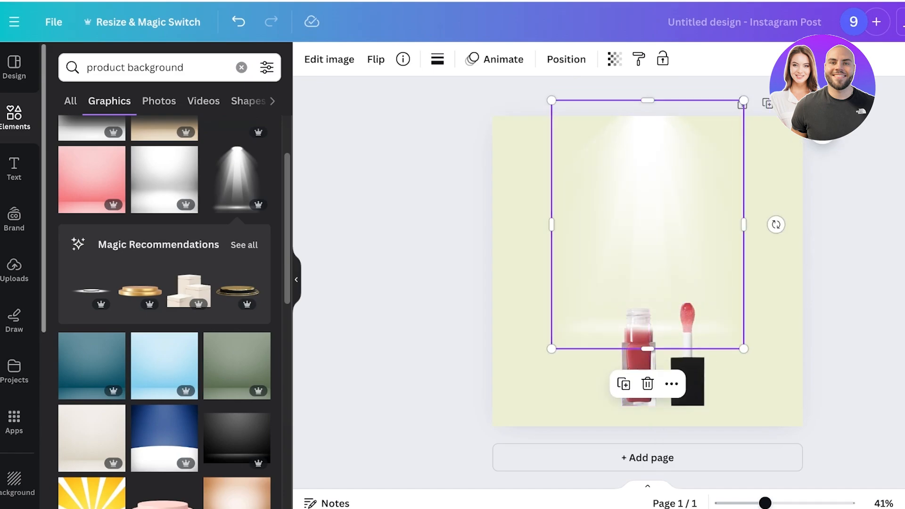
Step: Add the stone podium graphic with pink flowers and move it toward the page's lower edge
scroll(166, 264, down, 10)
scroll(165, 283, down, 3)
click(237, 255)
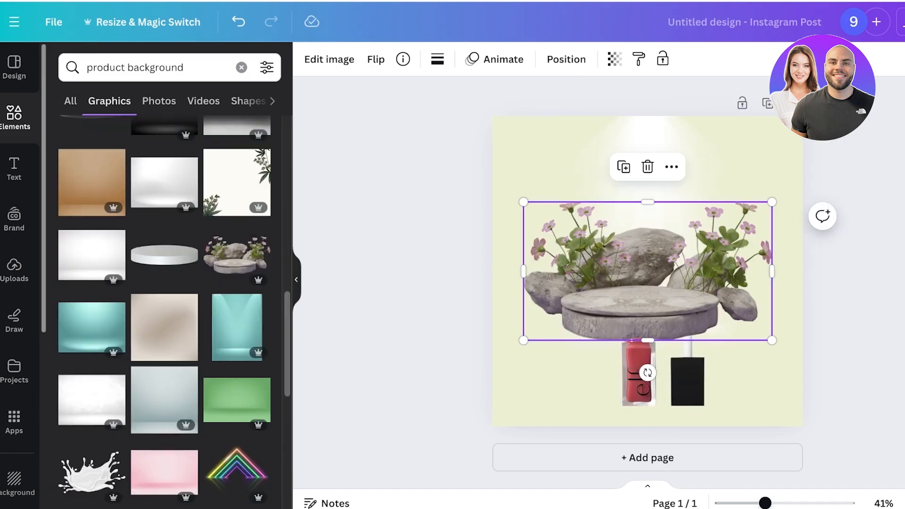
drag(514, 164, 535, 174)
drag(649, 238, 664, 384)
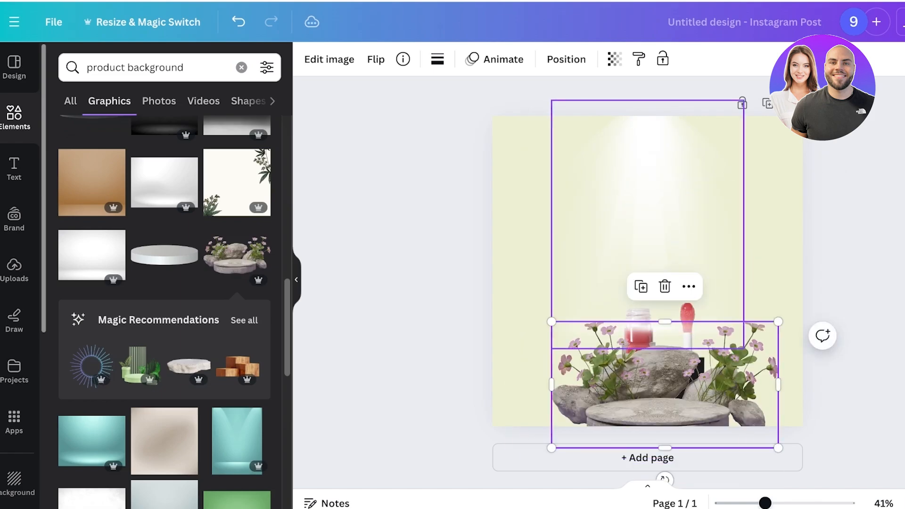
mouse_move(665, 324)
mouse_down()
mouse_move(665, 269)
mouse_move(665, 324)
mouse_up()
Step: Move the spotlight beam and lip oil to the upper page area and align the podium with the page's bottom edge
click(660, 245)
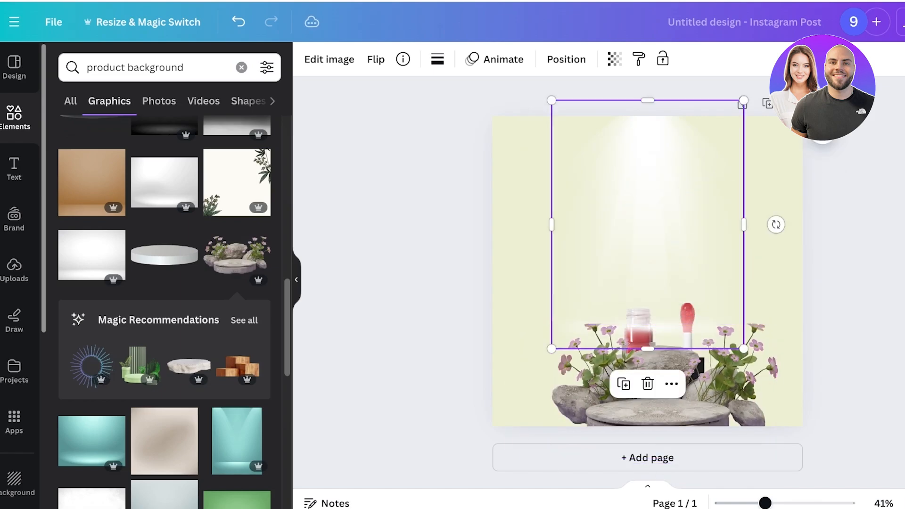
drag(661, 245, 687, 136)
drag(640, 335, 625, 159)
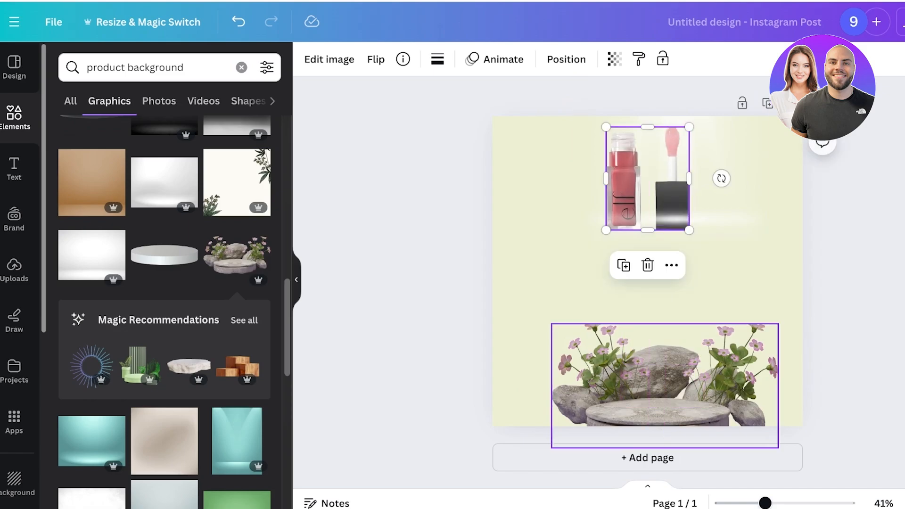
drag(655, 380, 639, 358)
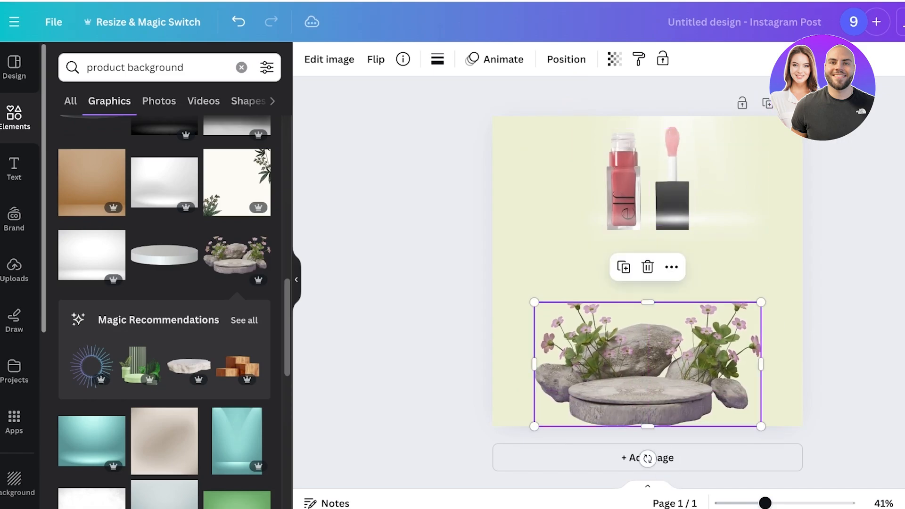
Step: Move the spotlight beam aside and set the lip oil on the stone podium as the front layer
click(684, 203)
drag(683, 203, 543, 278)
drag(649, 184, 649, 337)
right_click(679, 302)
mouse_move(697, 242)
click(844, 272)
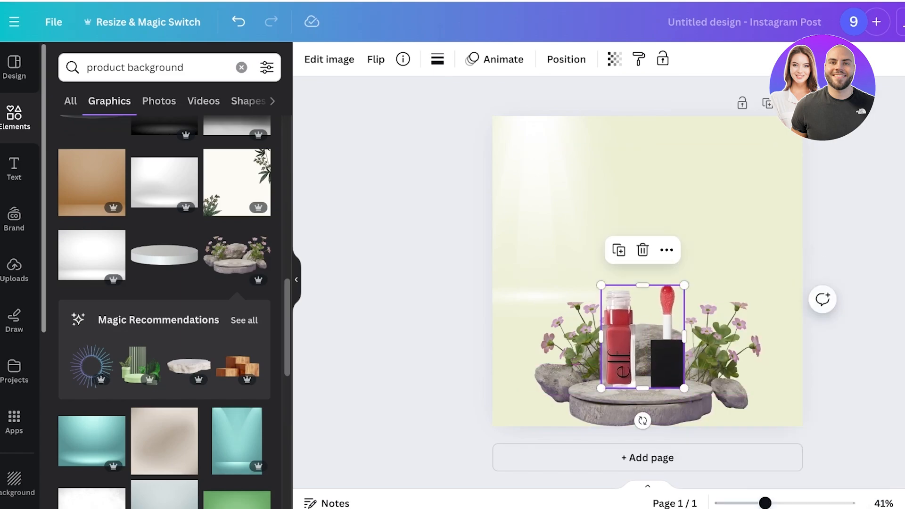
Step: Shrink the lip oil slightly on the podium and delete the white spotlight beam
drag(685, 286, 676, 297)
drag(552, 227, 647, 206)
key(Delete)
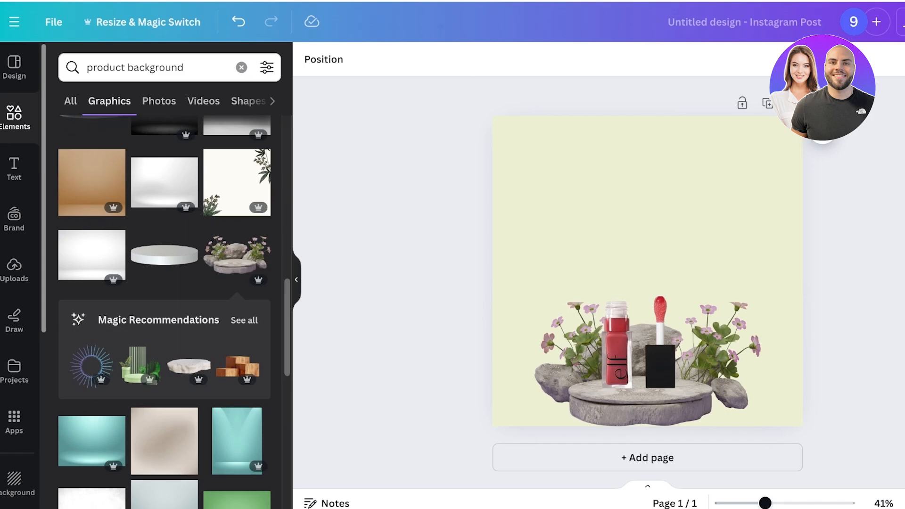
Step: Search the elements for "floral background" and show the photo results
scroll(237, 337, down, 6)
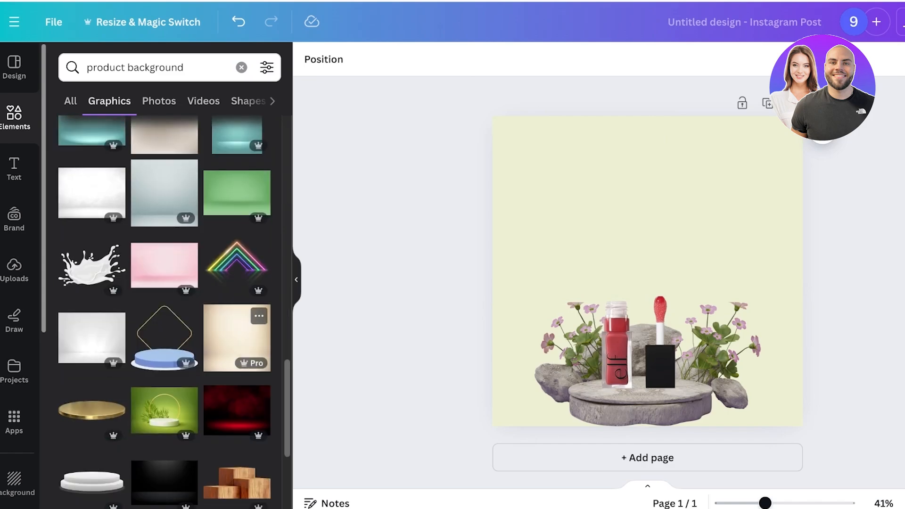
click(142, 68)
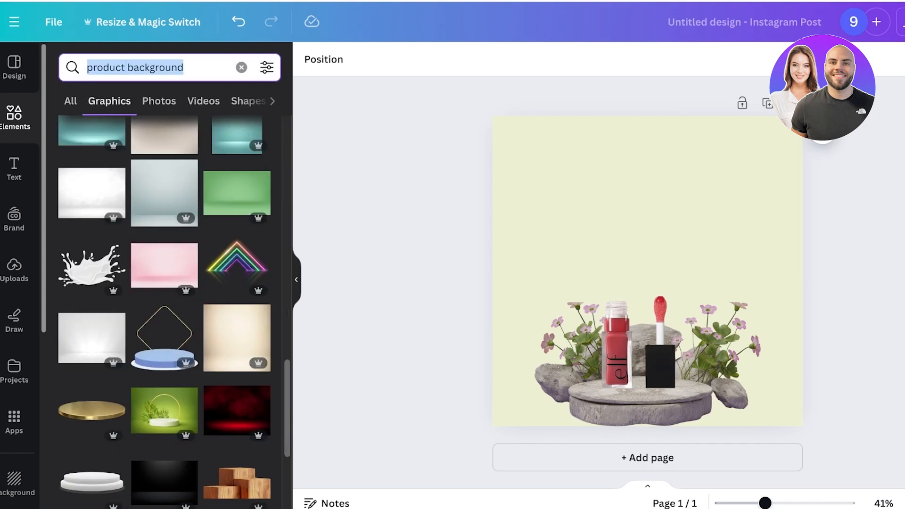
text(floral)
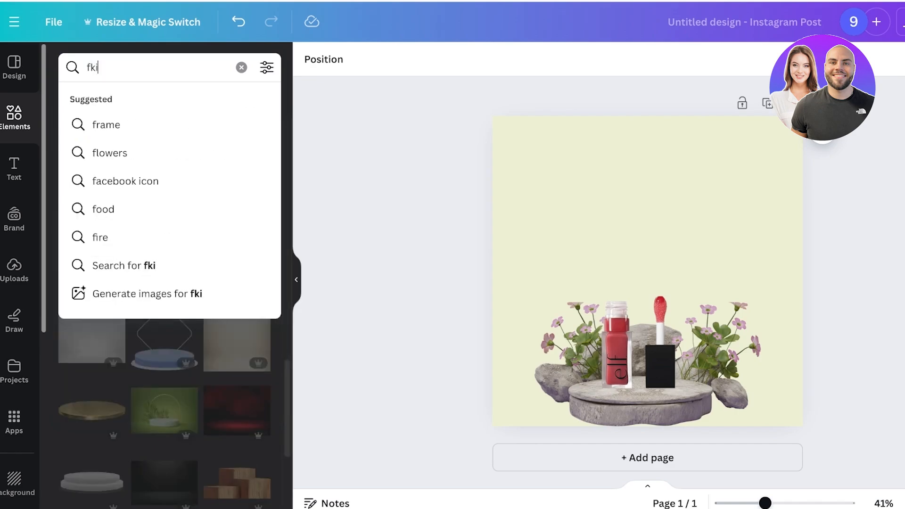
text( ba)
text(ckground)
key(Return)
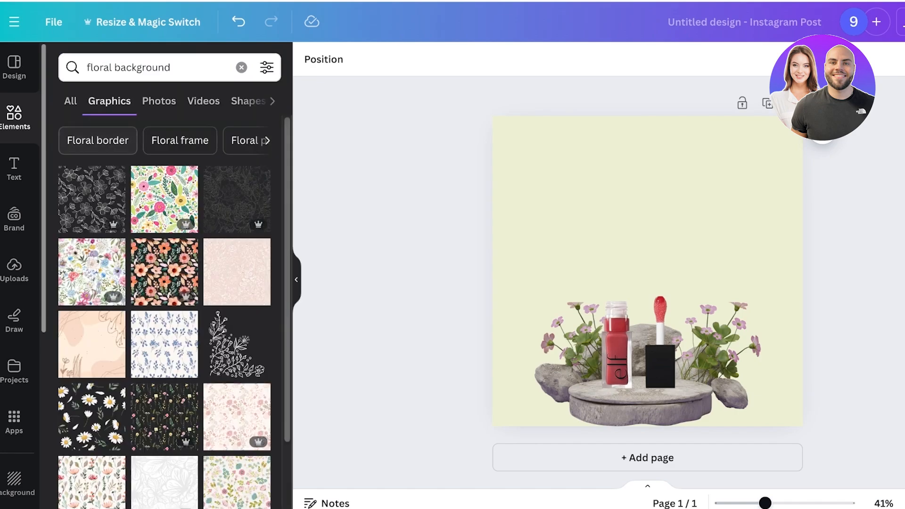
click(159, 101)
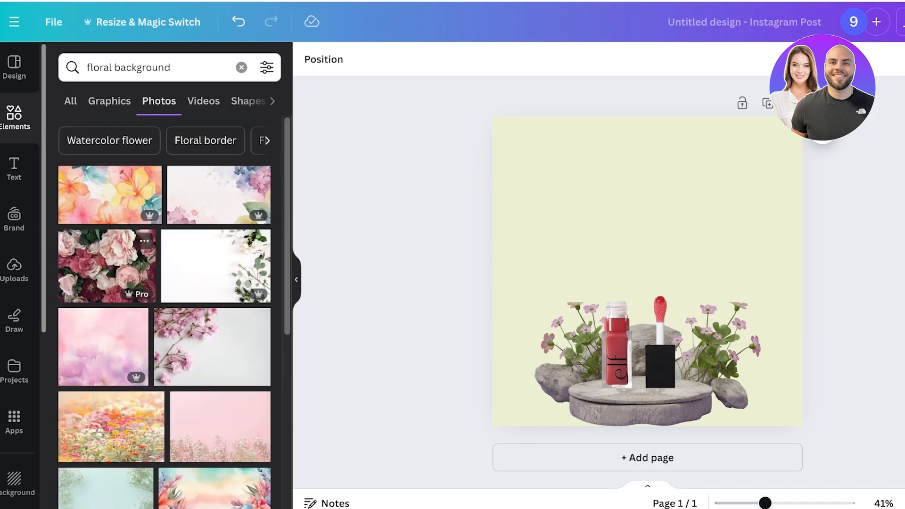
Step: Add the photo of densely packed multicoloured flowers and enlarge it to cover the whole page
scroll(108, 292, down, 7)
scroll(109, 302, down, 3)
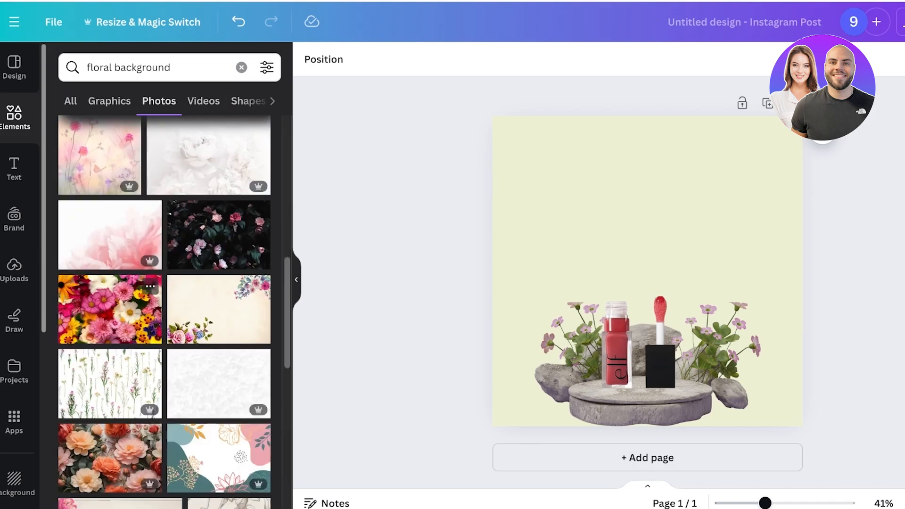
click(109, 309)
drag(648, 271, 601, 171)
drag(726, 254, 904, 447)
drag(723, 278, 615, 272)
Step: Send the flower photo to the back, behind the lip oil and stone podium
right_click(615, 272)
mouse_move(663, 245)
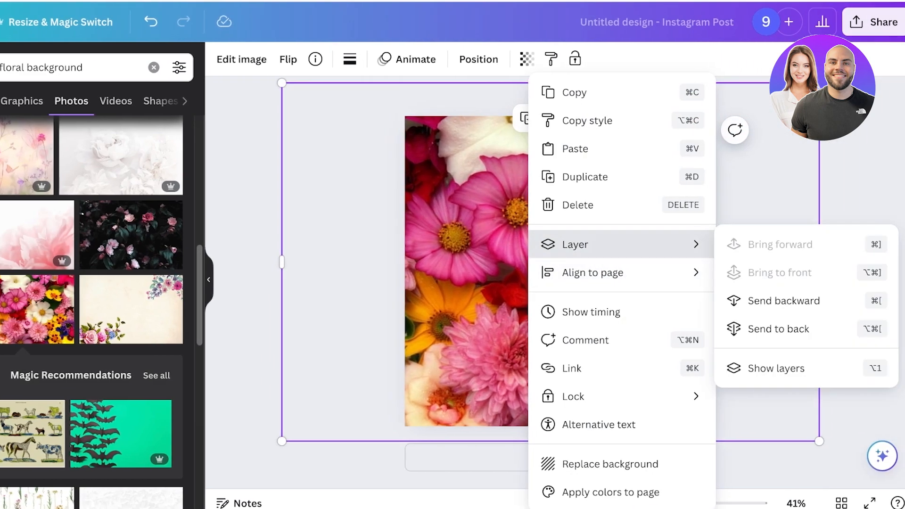
click(778, 328)
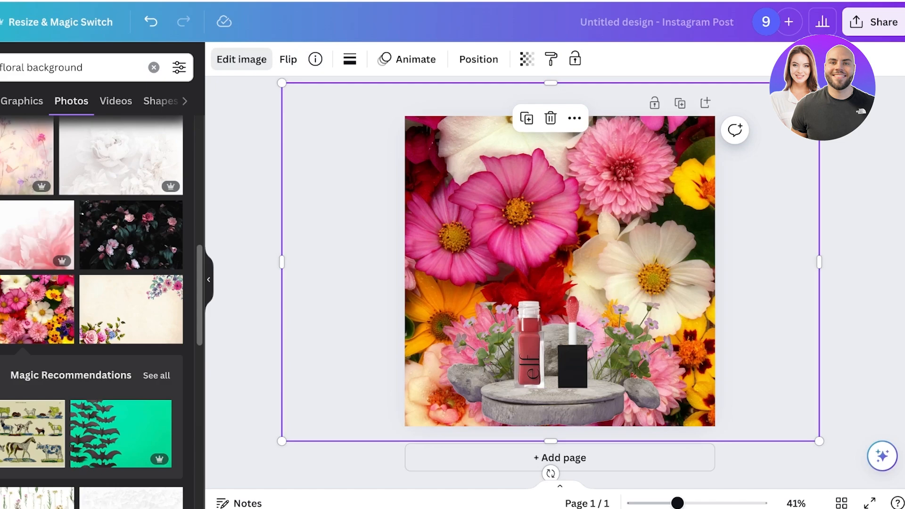
Step: Try the Nordic filter on the flower background photo and replace it with the Astro filter
click(241, 59)
scroll(136, 130, down, 1)
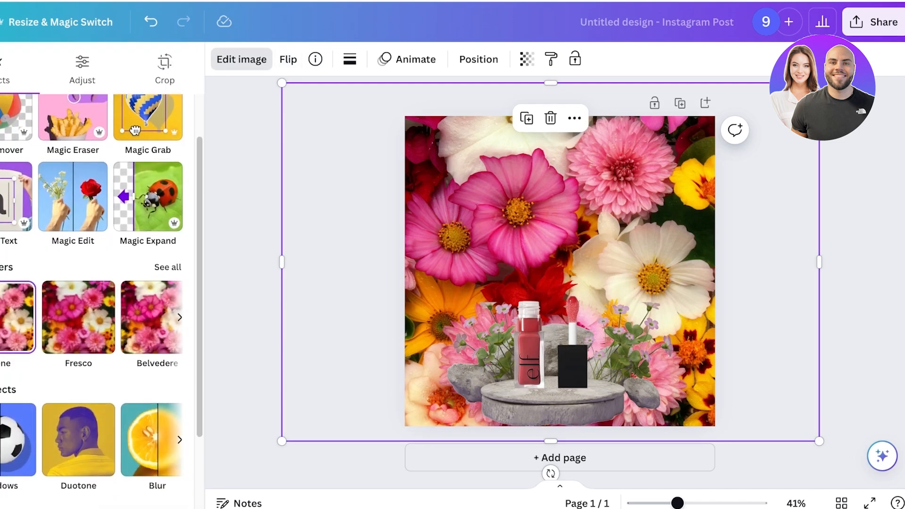
click(168, 267)
scroll(78, 315, down, 3)
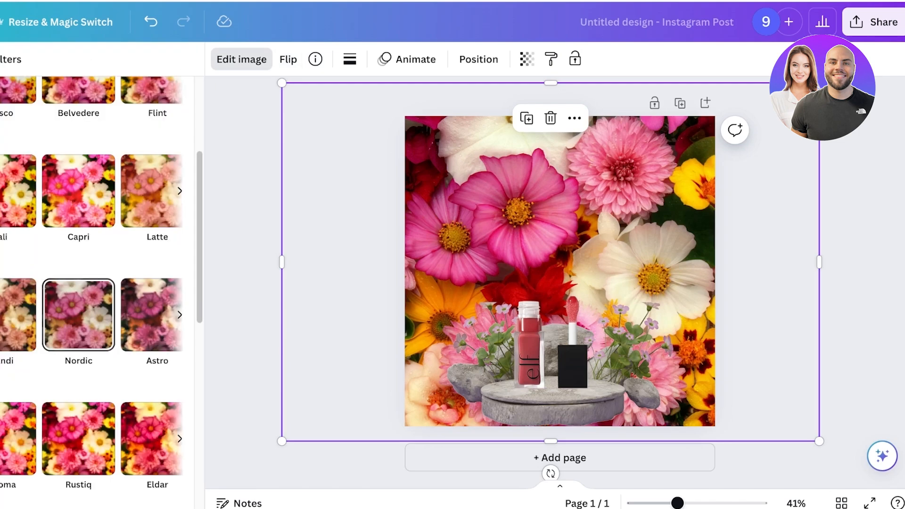
click(78, 314)
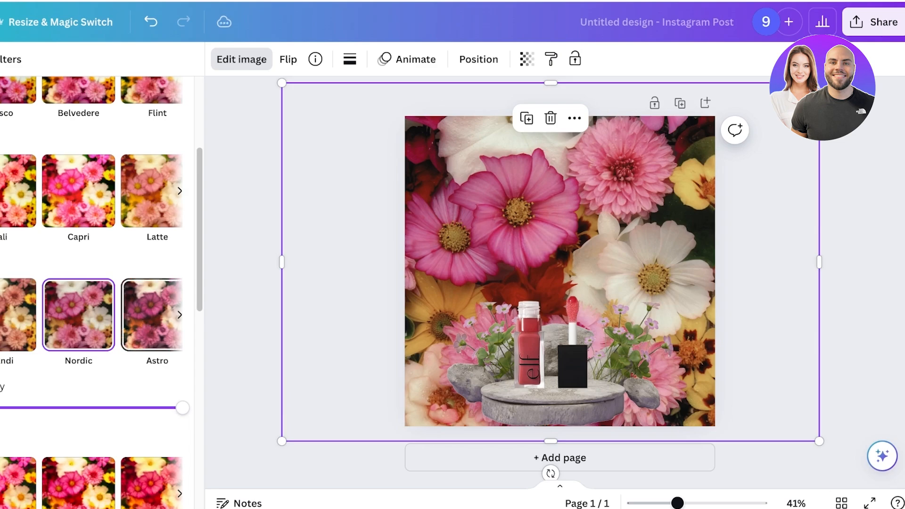
click(150, 315)
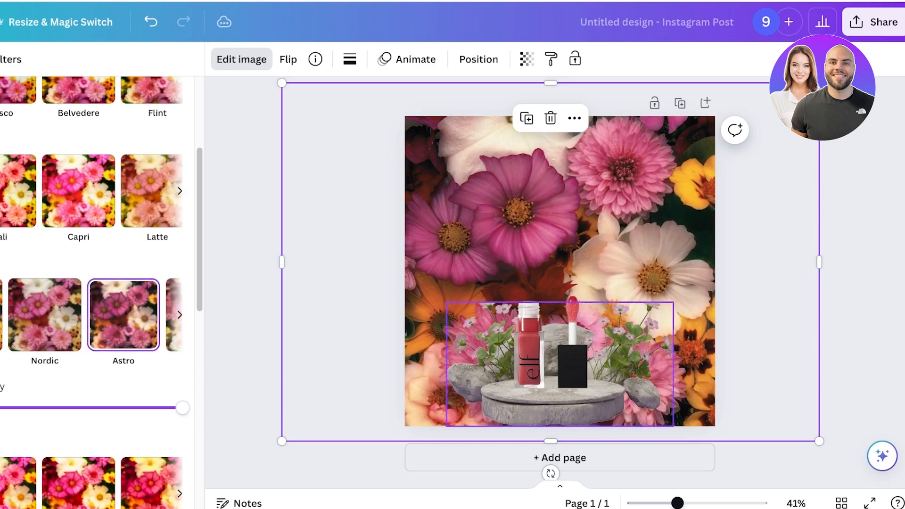
Step: Delete the stone podium and resize and centre the lip oil over the flower photo
drag(551, 343, 551, 281)
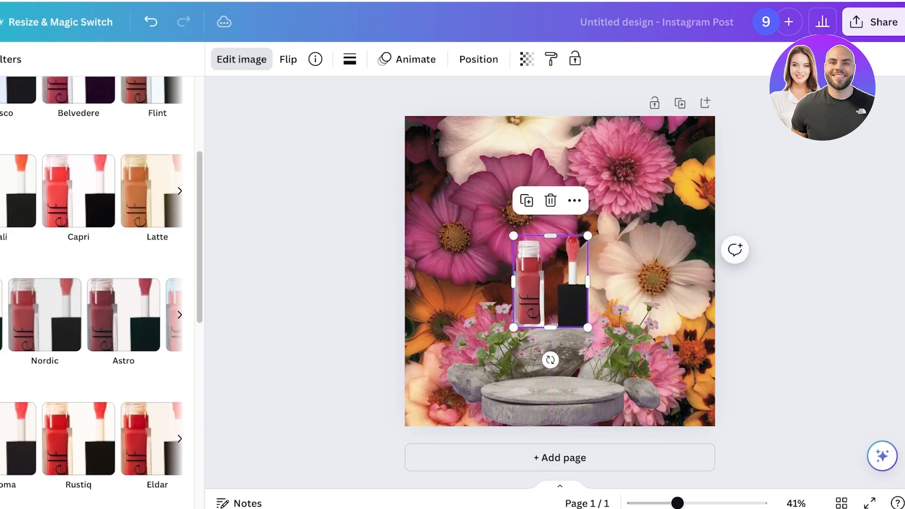
drag(513, 236, 448, 153)
drag(518, 245, 561, 311)
click(560, 399)
key(Delete)
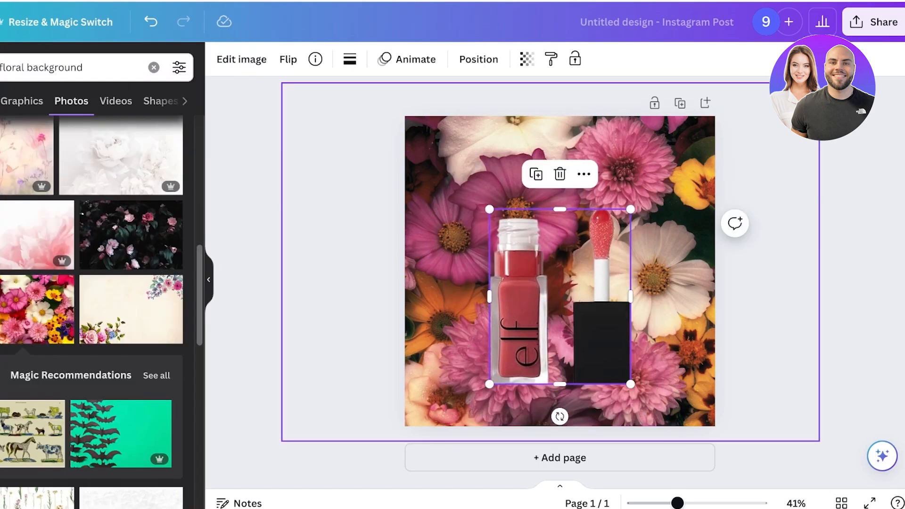
drag(489, 209, 501, 223)
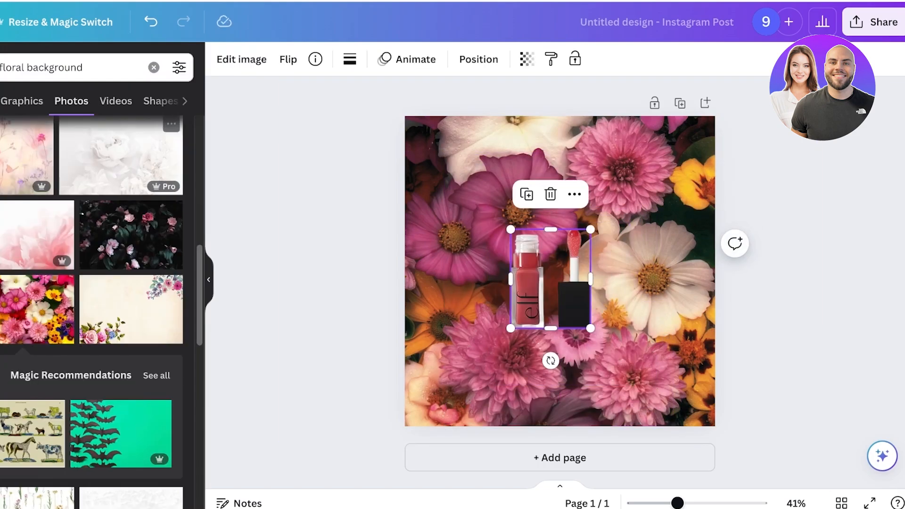
Step: Review the design's PNG download options and close them without downloading
click(874, 21)
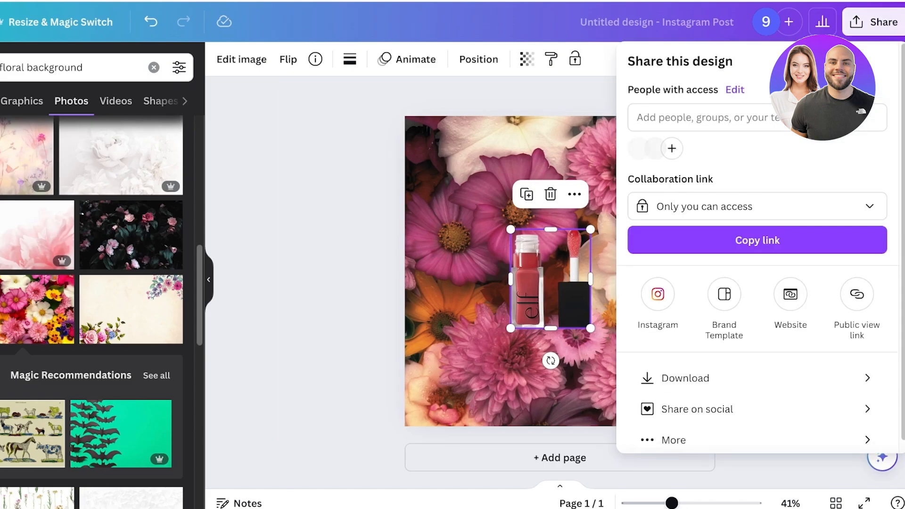
click(685, 378)
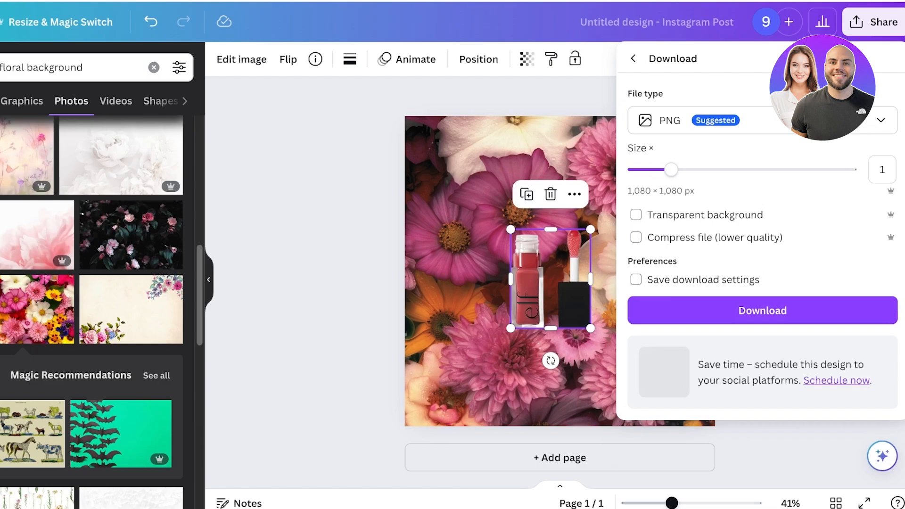
click(1, 21)
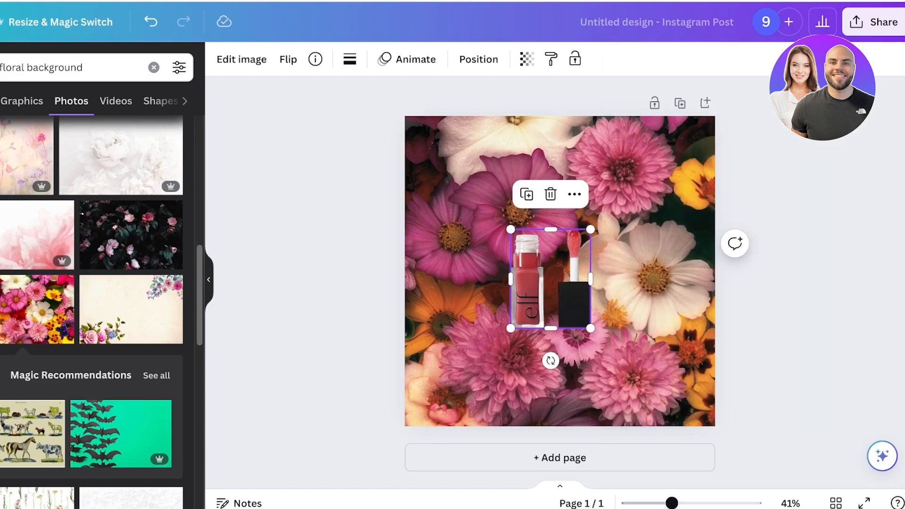
Step: Leave the product image design and return to the Canva home page
click(1, 21)
click(1, 22)
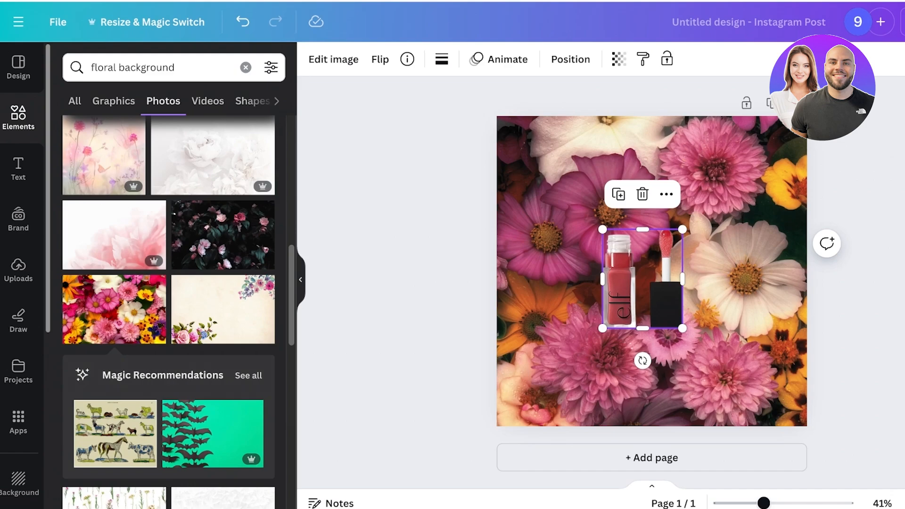
click(58, 21)
click(18, 22)
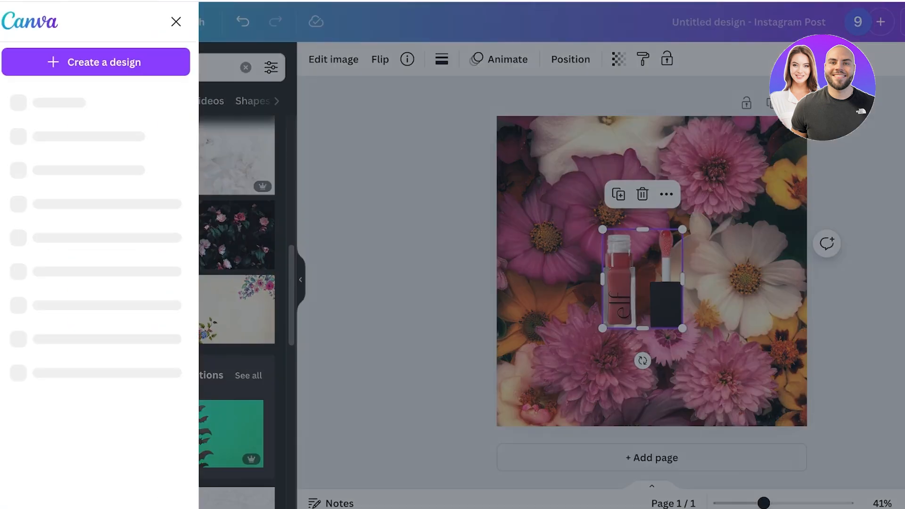
click(27, 22)
Step: Find the untitled 8 x 10 in peacock design among the recent designs and open it for editing
scroll(542, 283, down, 7)
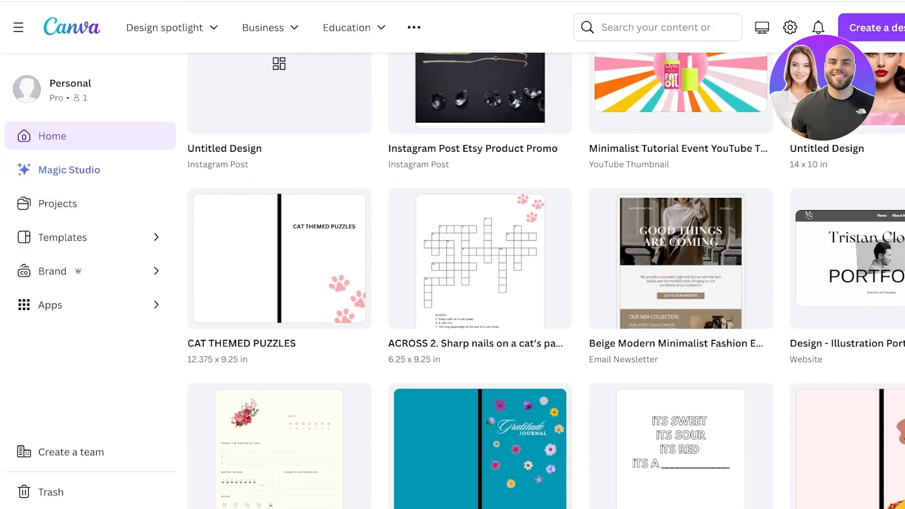
scroll(480, 236, down, 3)
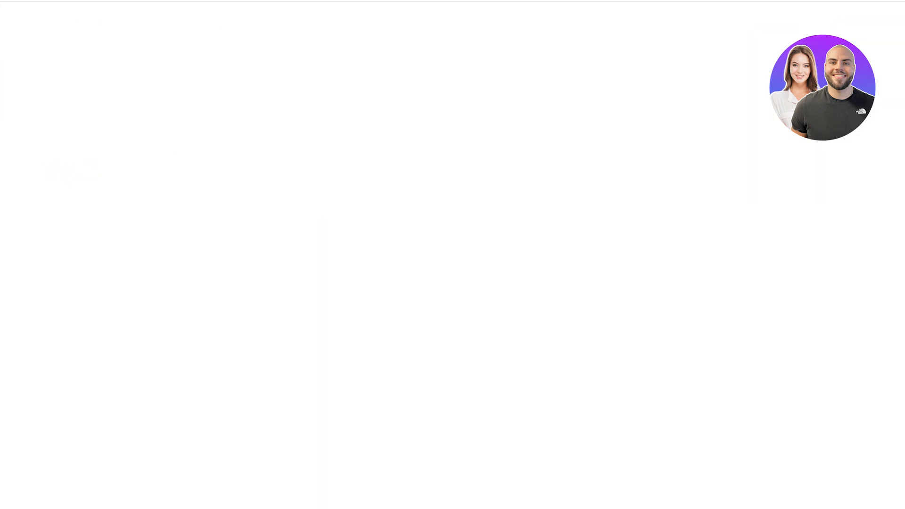
scroll(254, 307, down, 3)
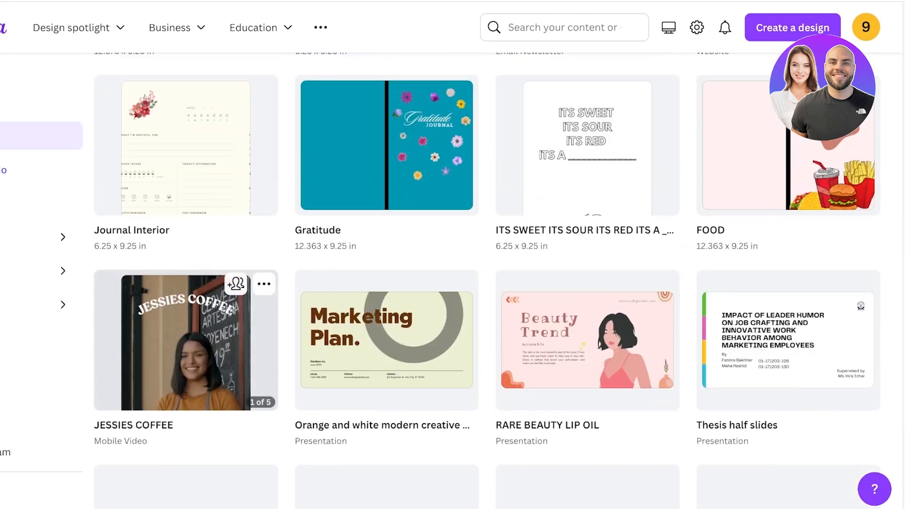
scroll(255, 307, up, 7)
scroll(387, 236, down, 10)
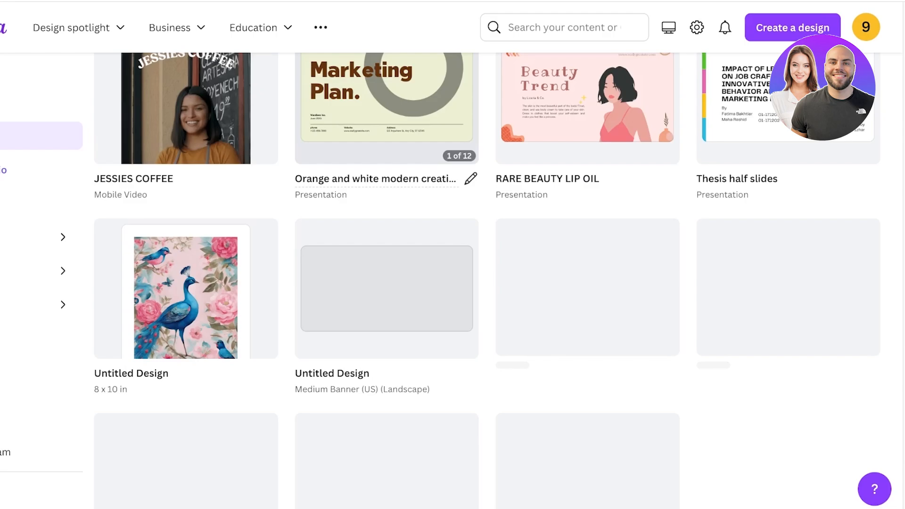
scroll(386, 236, up, 3)
scroll(387, 236, down, 3)
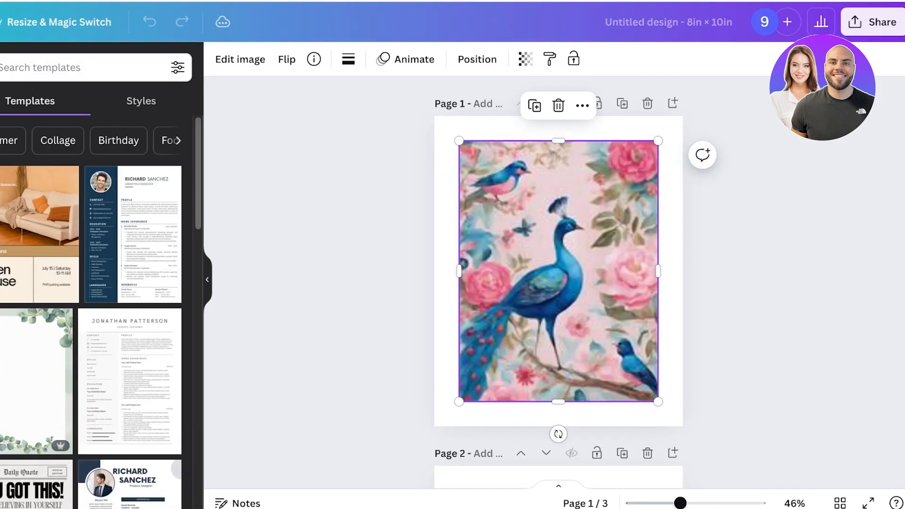
right_click(508, 233)
key(Escape)
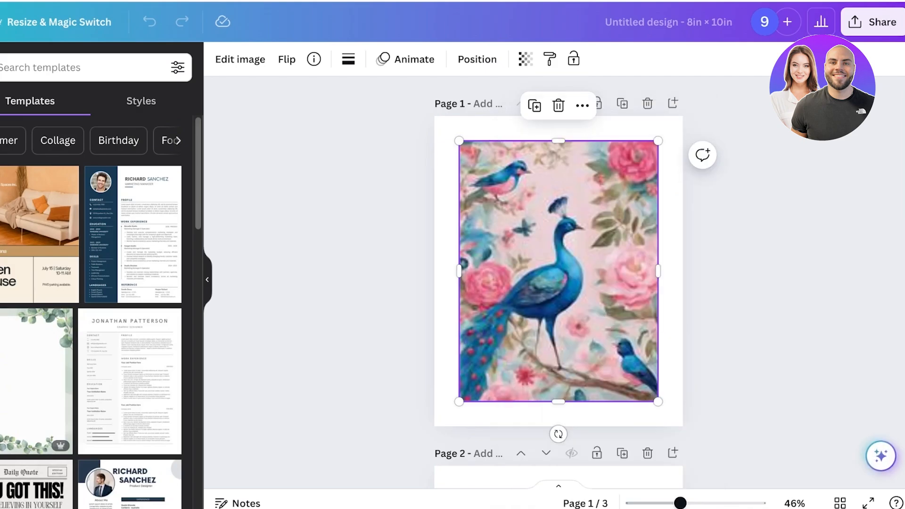
Step: Download only page 1 of the peacock design as a PNG at size 1
click(872, 22)
click(685, 385)
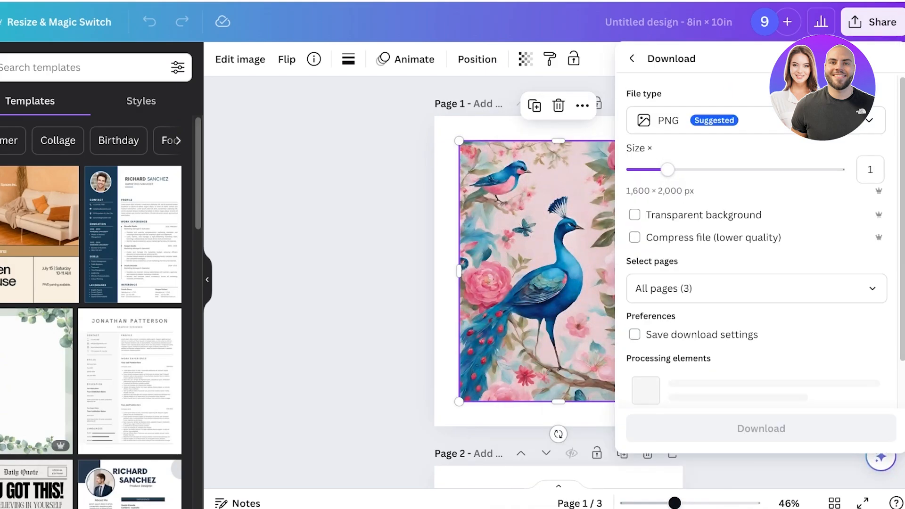
click(757, 288)
click(873, 129)
click(873, 168)
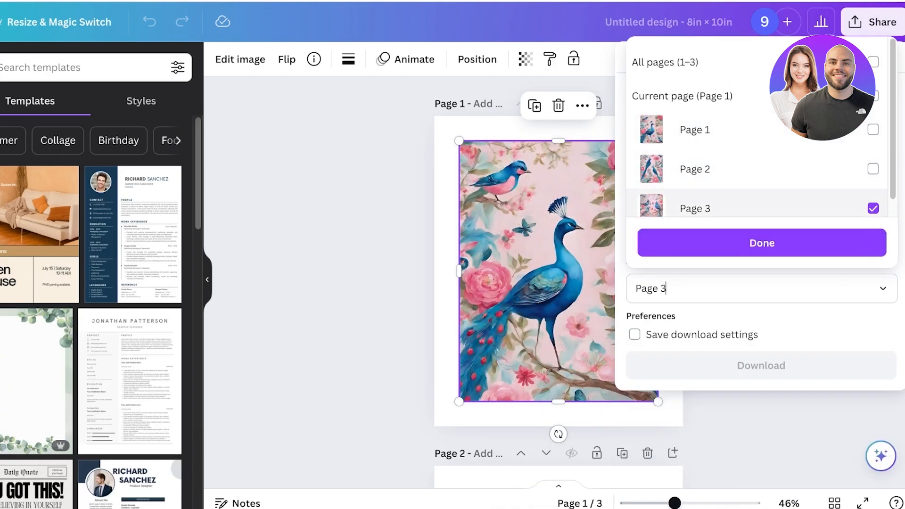
click(873, 209)
click(873, 129)
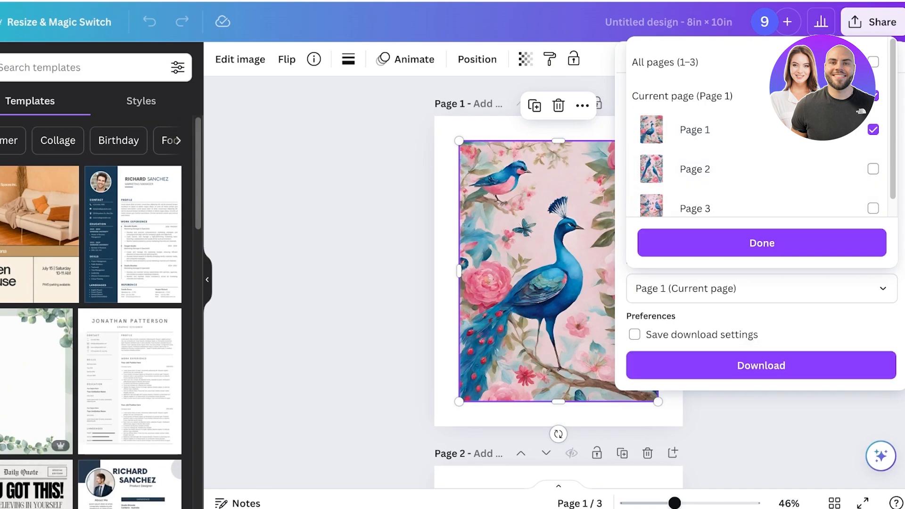
click(761, 365)
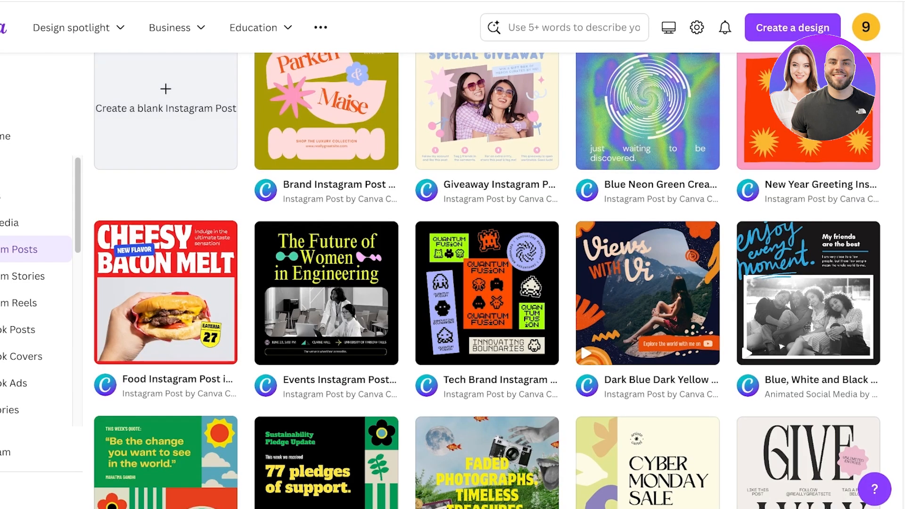
Step: Search the Canva templates for "mockup" and browse the results
scroll(453, 283, up, 5)
click(500, 27)
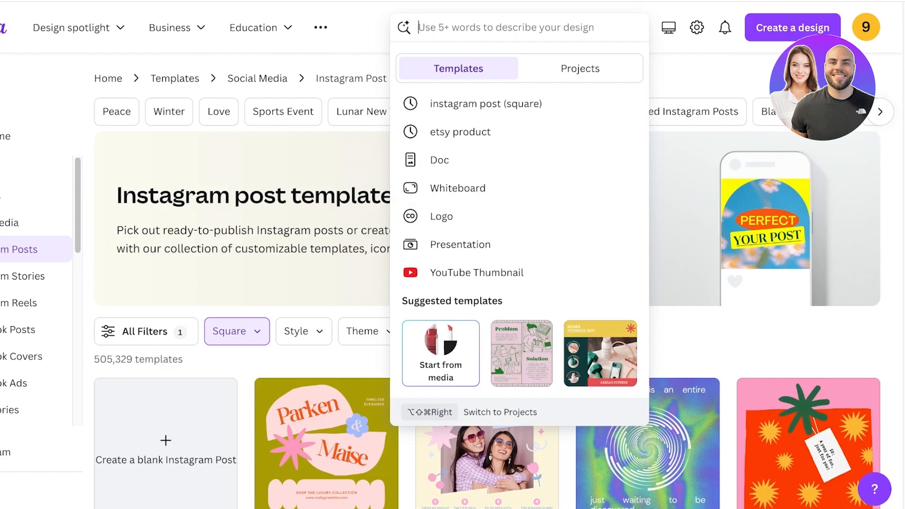
text(mock)
key(Return)
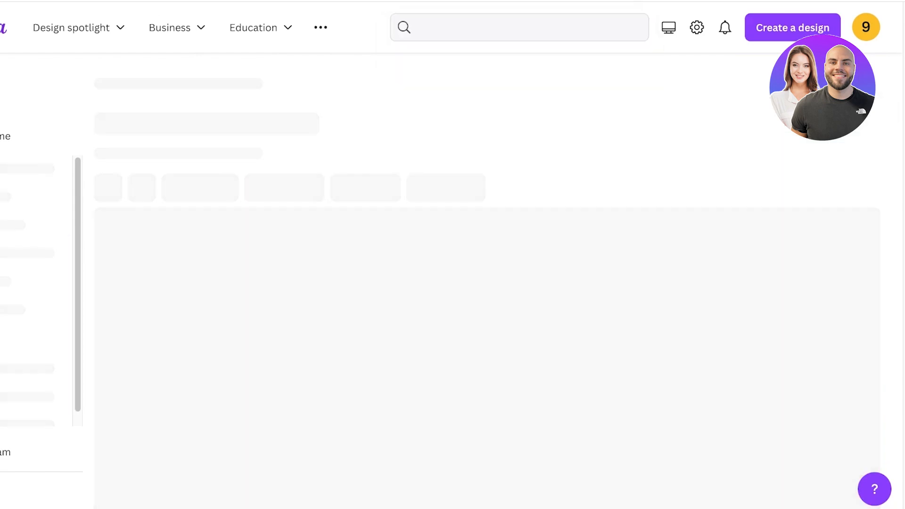
scroll(486, 282, down, 7)
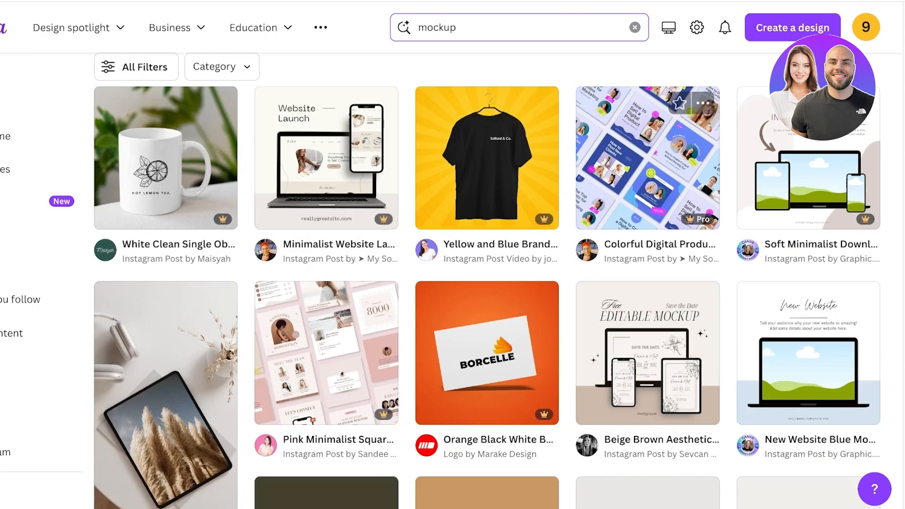
scroll(485, 307, up, 7)
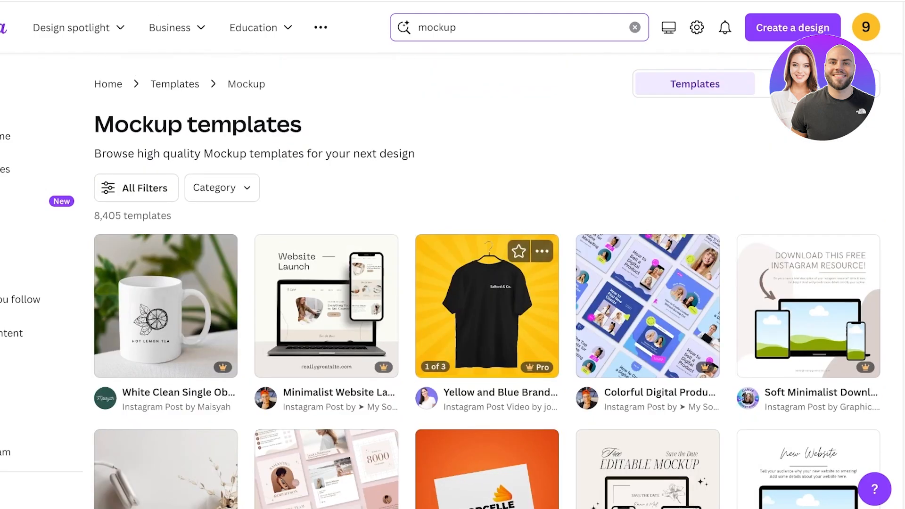
scroll(486, 306, down, 20)
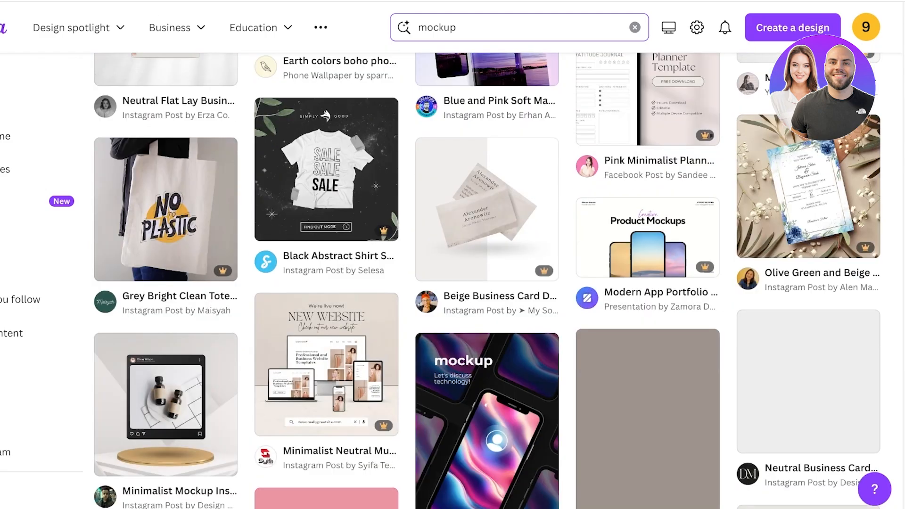
Step: Search the templates for "frame mockup" and open the Beige Minimalist Wall Frame Mockup Instagram Story with the leather chair for editing
double_click(437, 28)
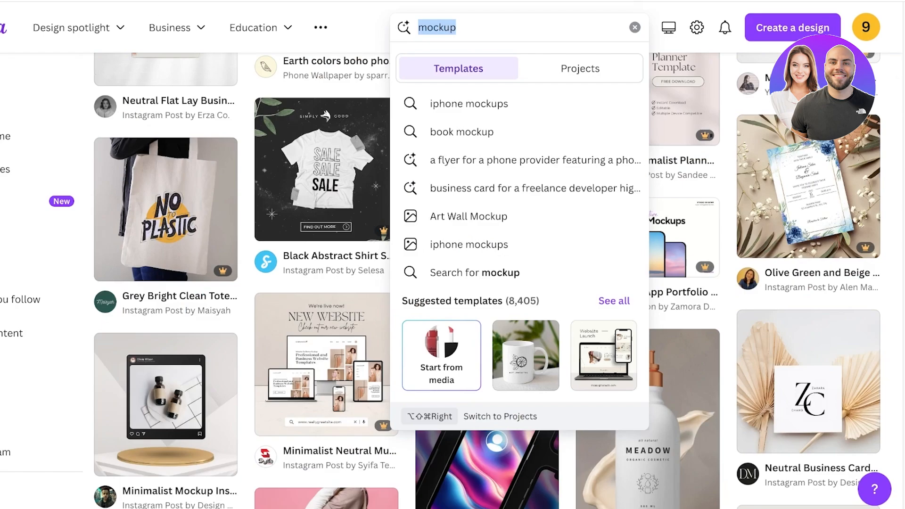
text(frame mocku)
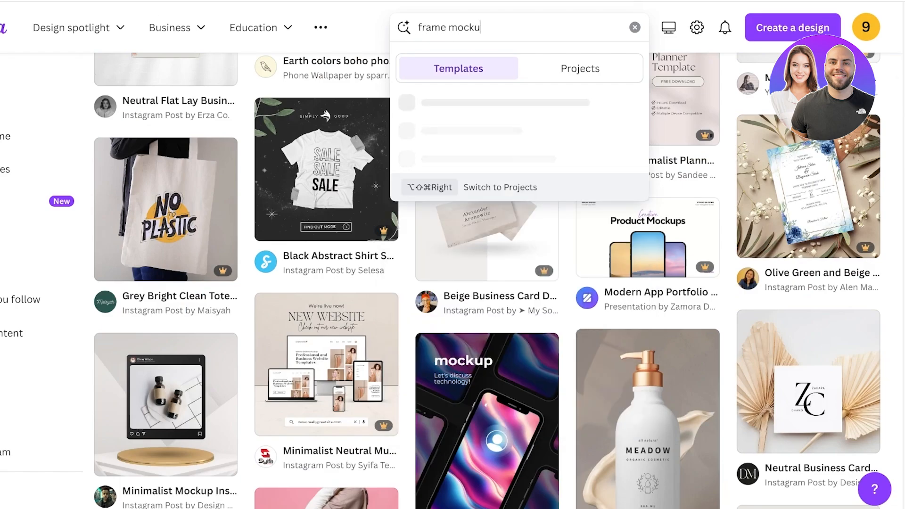
text(p)
key(Return)
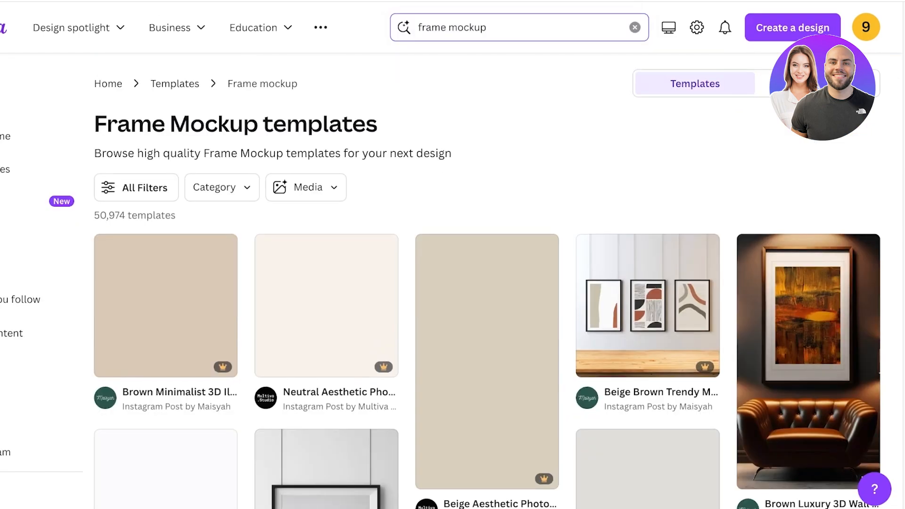
scroll(809, 330, down, 1)
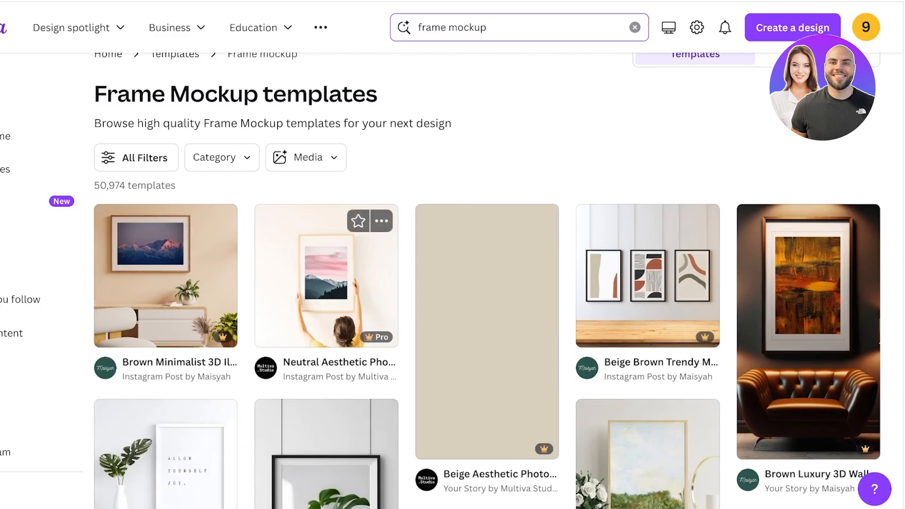
scroll(487, 282, down, 2)
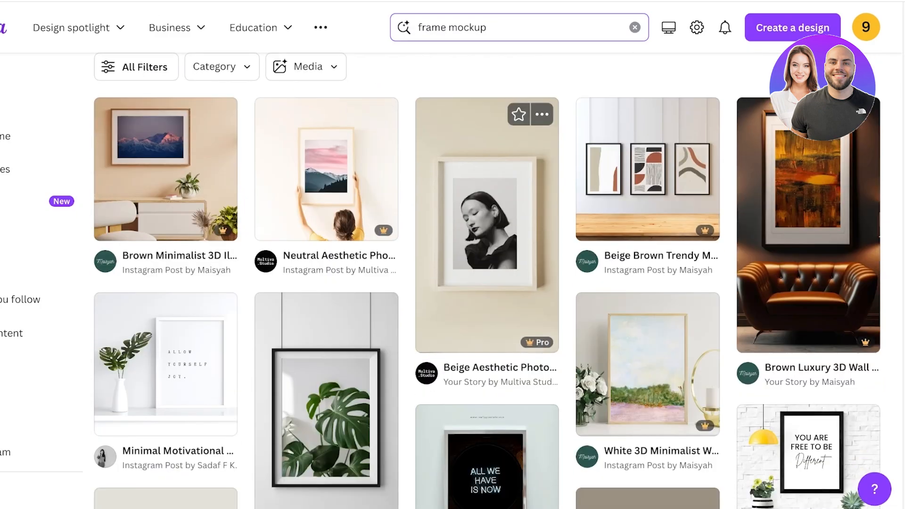
scroll(326, 264, down, 3)
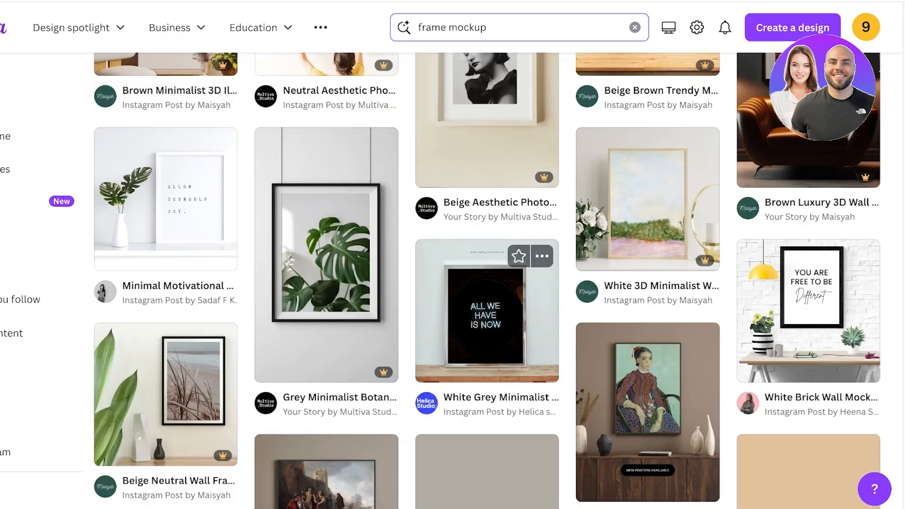
scroll(518, 264, down, 10)
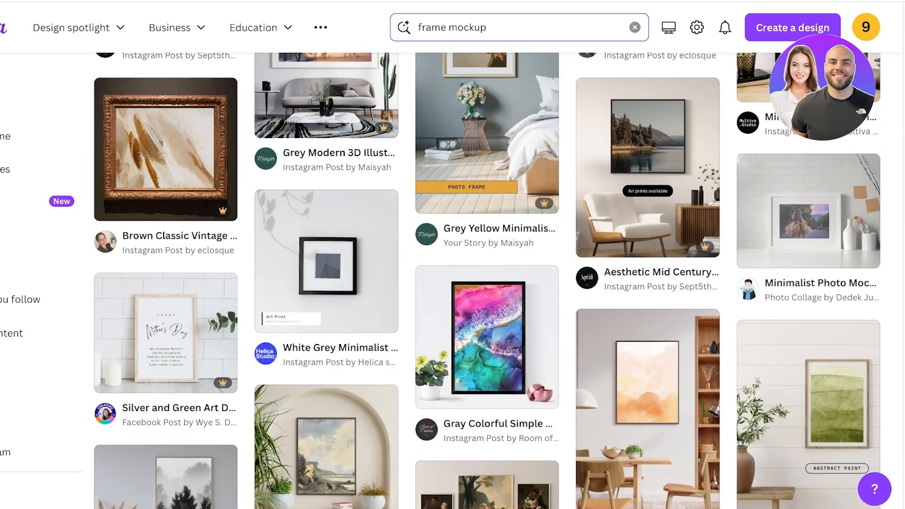
scroll(485, 245, down, 10)
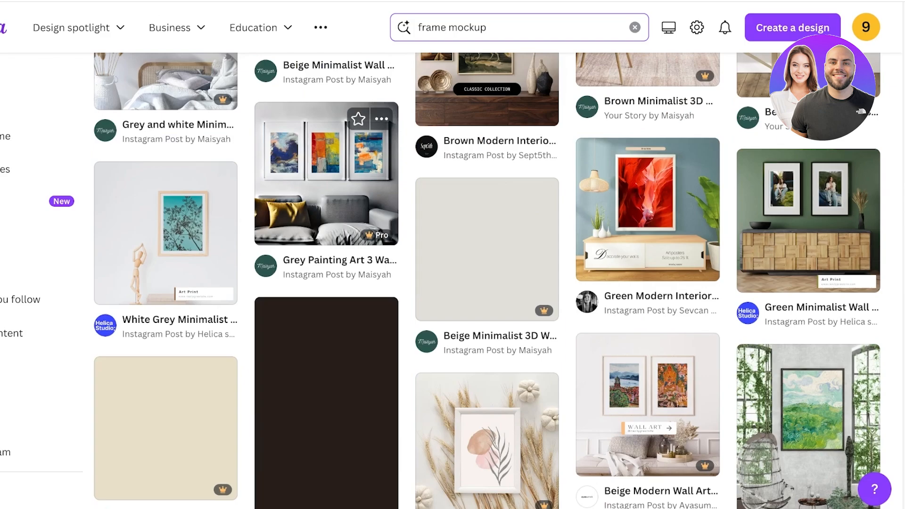
scroll(531, 198, down, 10)
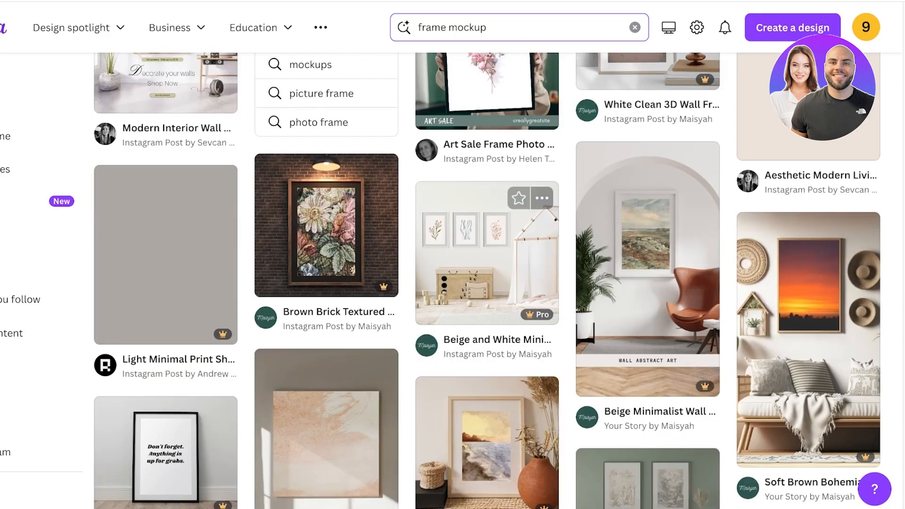
click(648, 264)
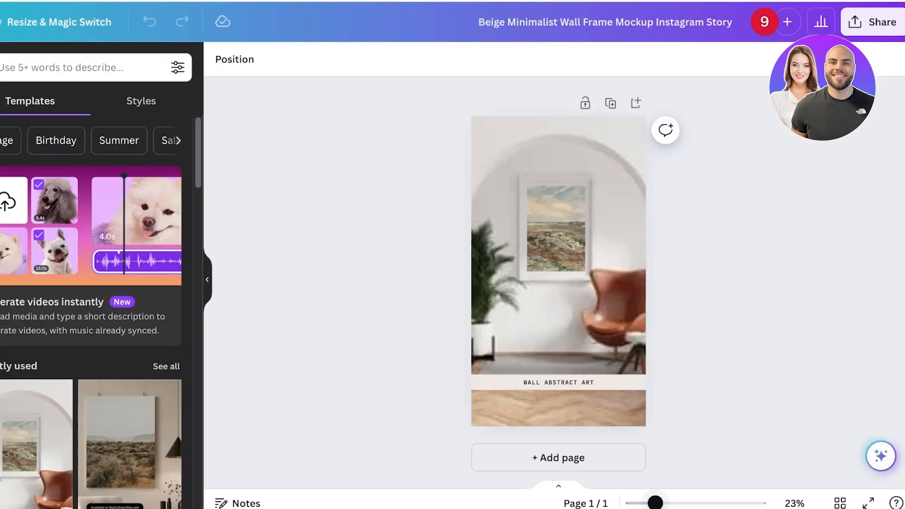
Step: Delete the landscape painting from the wall frame in the mockup
scroll(558, 263, up, 5)
scroll(558, 263, up, 1)
click(556, 245)
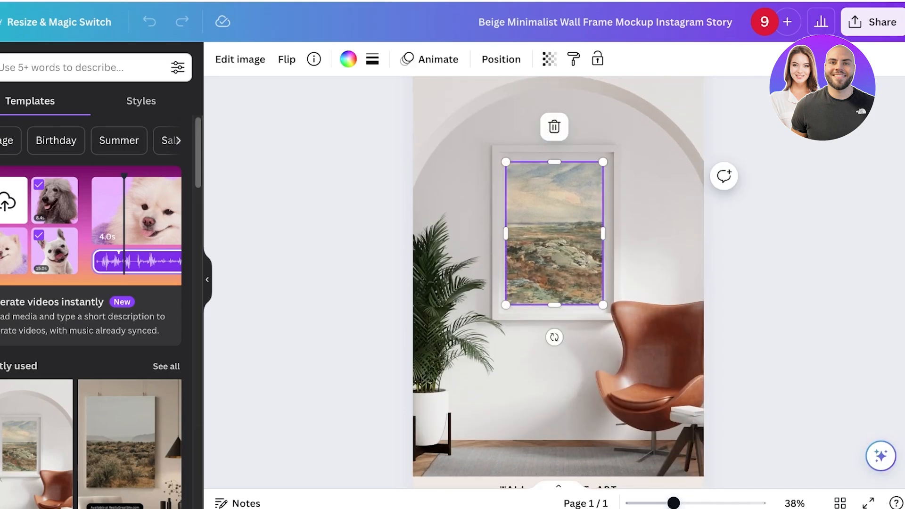
key(Delete)
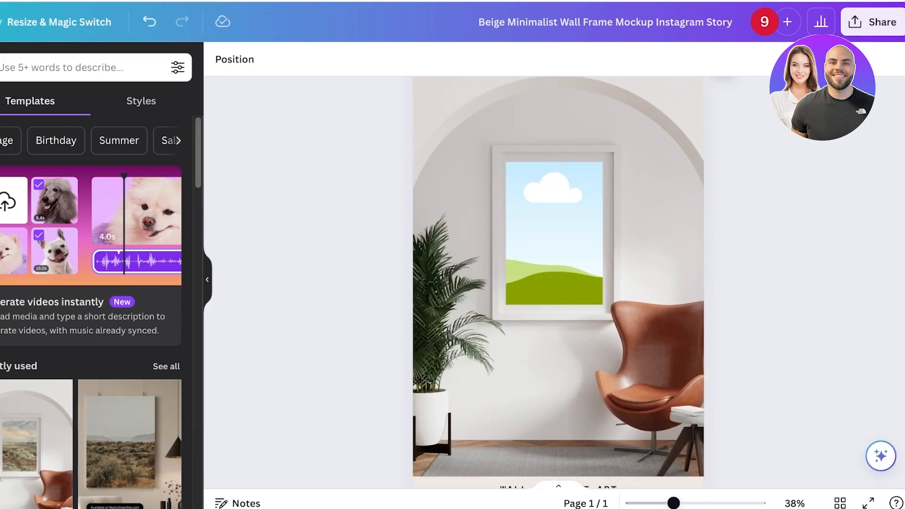
Step: Add the uploaded peacock print, shrink it to about 295 x 369, place it inside the empty wall frame and review the page
click(1, 266)
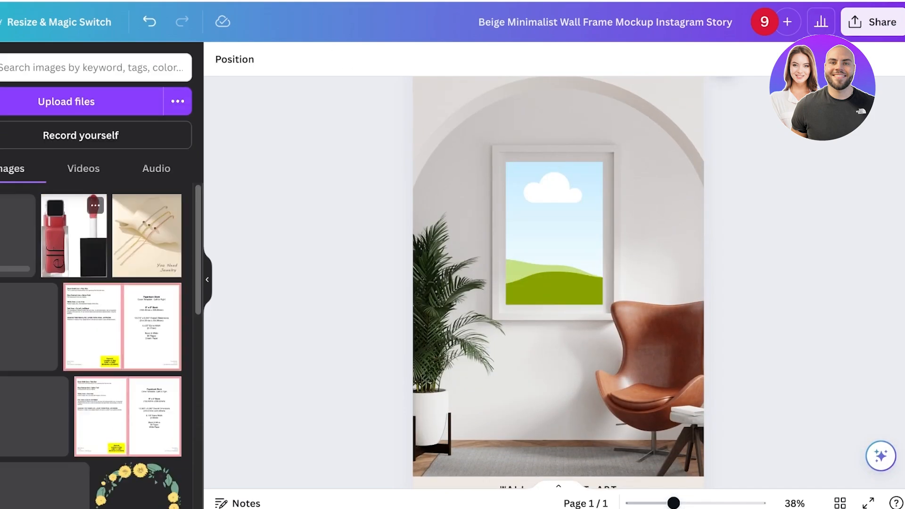
click(18, 234)
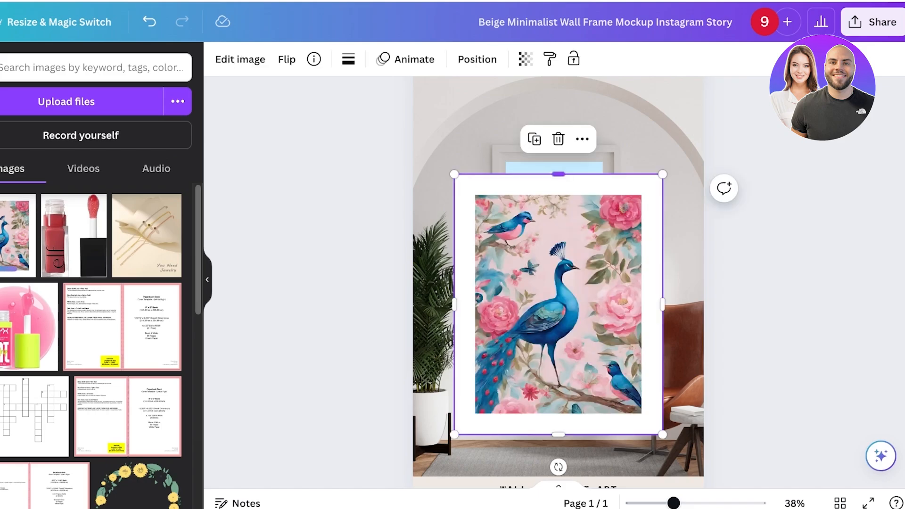
drag(454, 174, 583, 336)
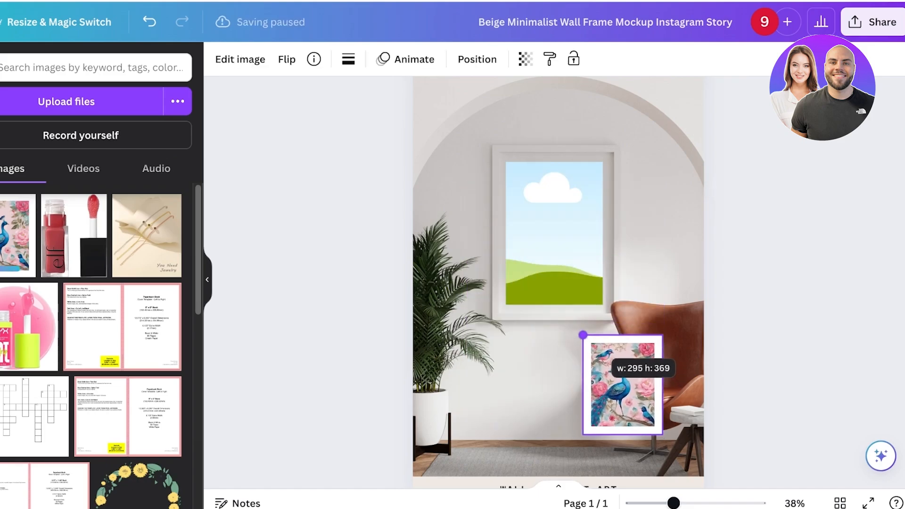
drag(623, 384, 554, 233)
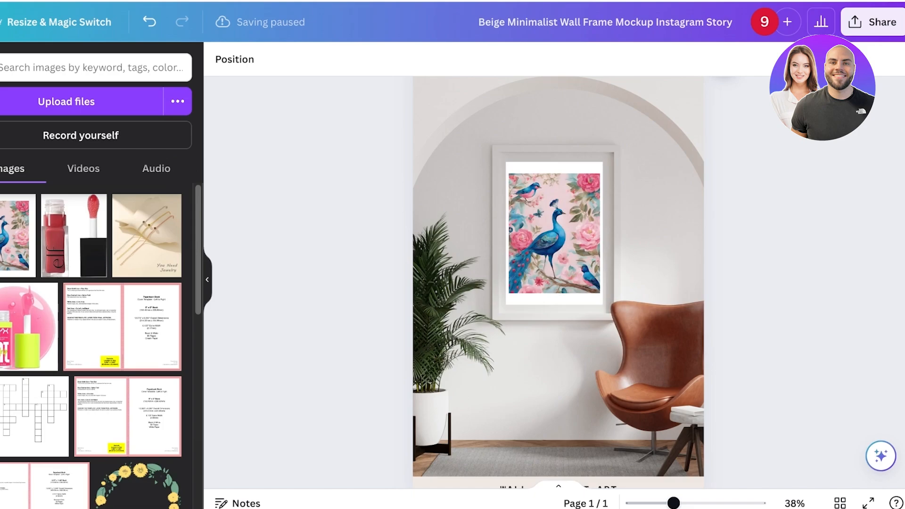
scroll(559, 283, down, 3)
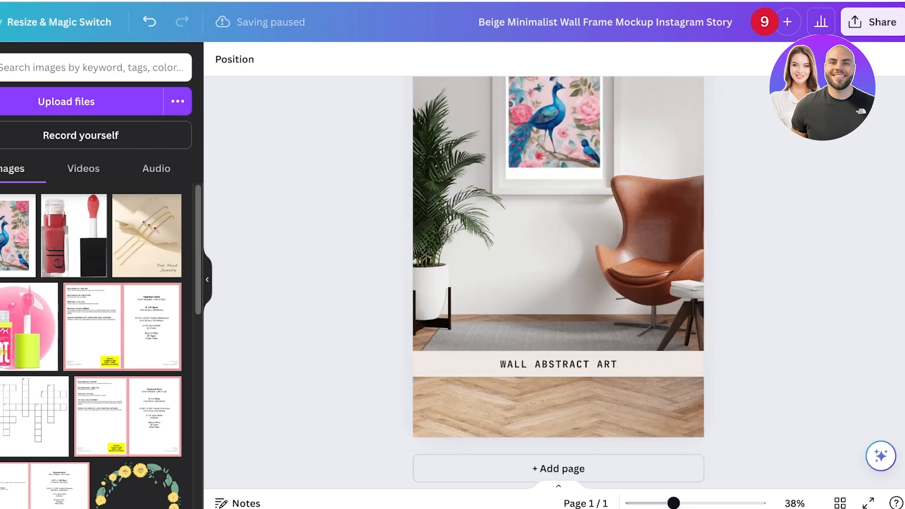
drag(674, 503, 663, 503)
scroll(559, 283, up, 2)
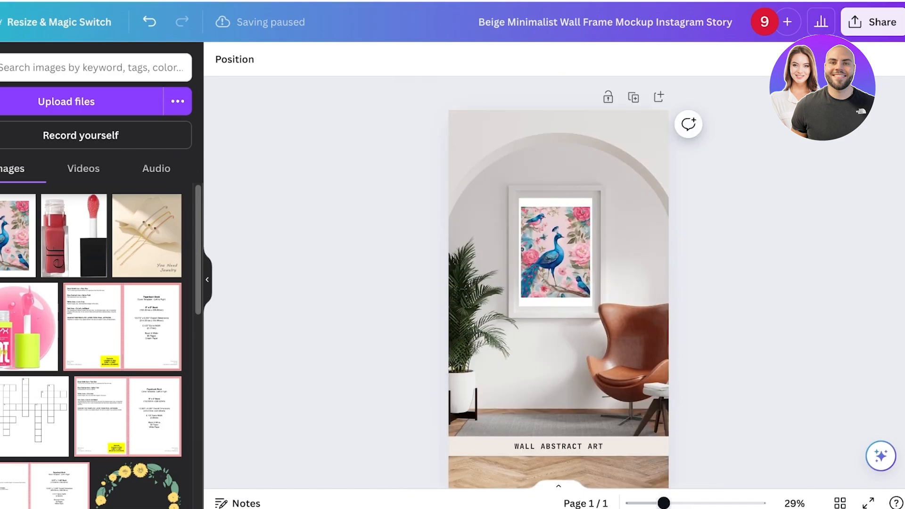
scroll(559, 283, down, 2)
scroll(558, 283, up, 1)
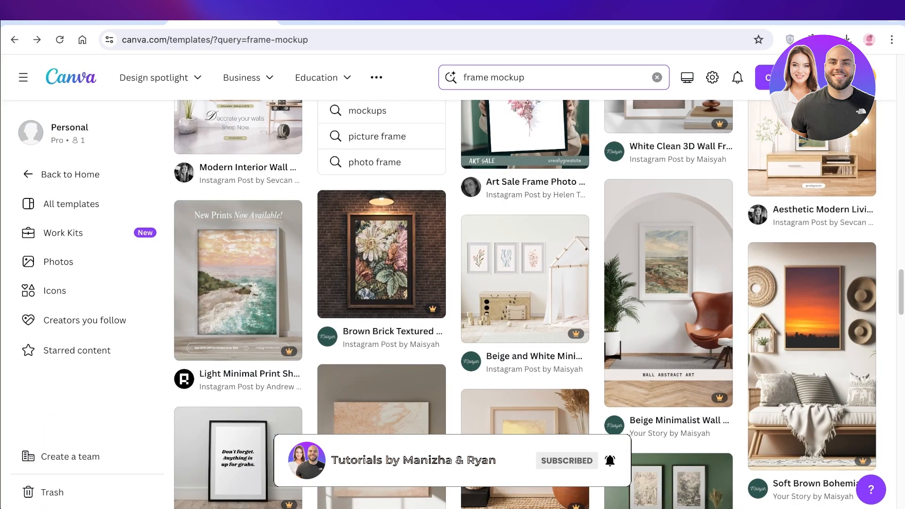
Step: Browse the frame mockup template results for other wall art layouts
scroll(526, 330, down, 5)
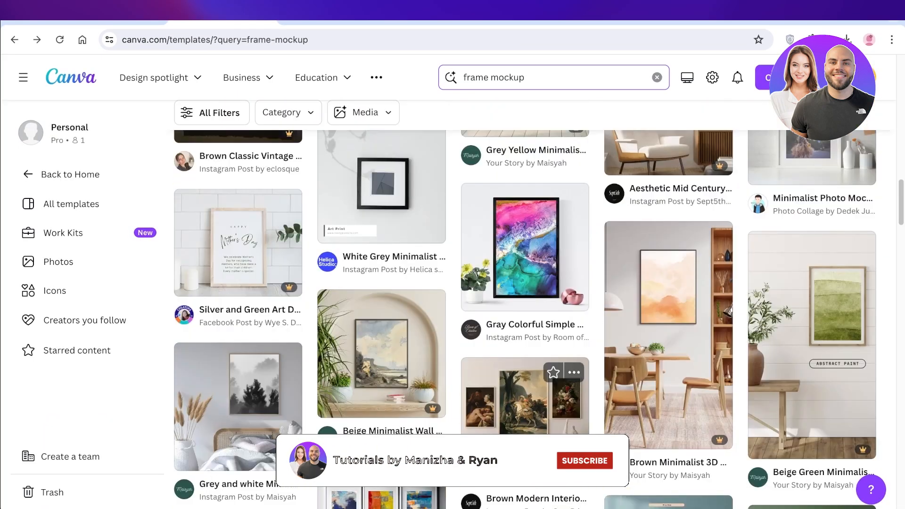